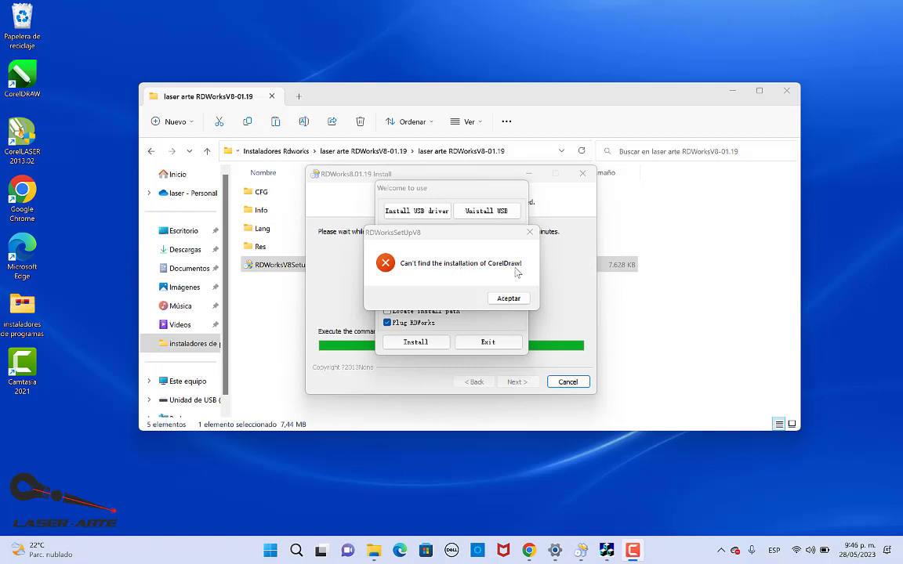
Open and close CorelDRAW to check that it launches, and exit the RDWorks 8.01.19 installer
double_click(31, 72)
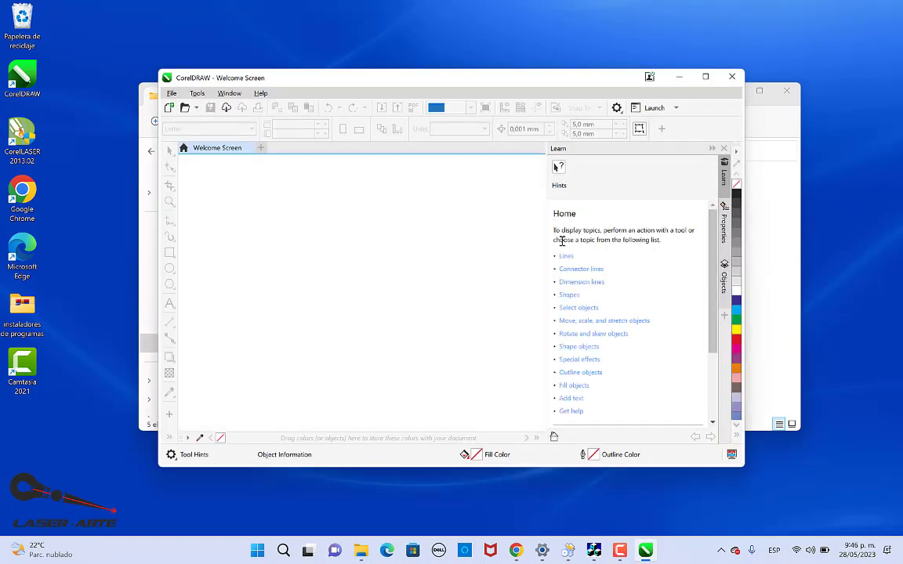
left_click(732, 79)
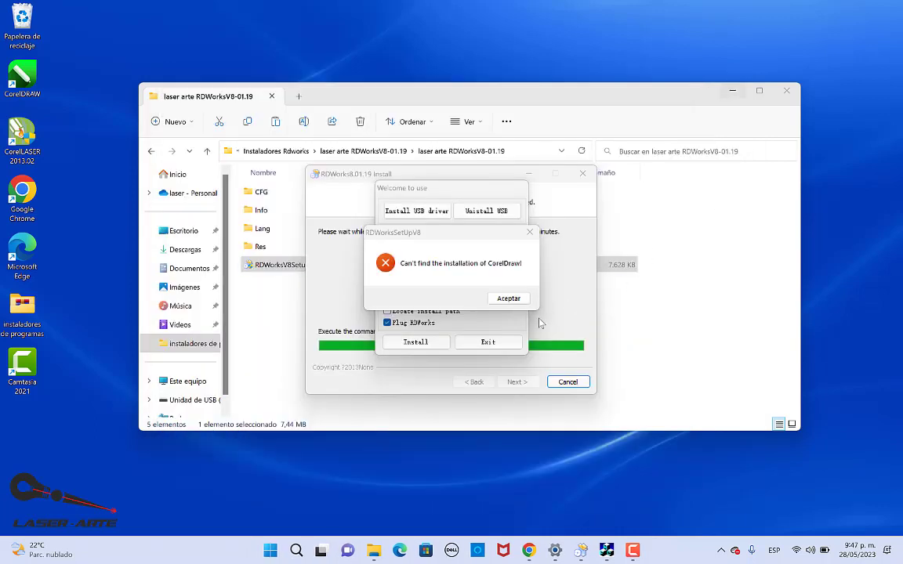
mouse_move(491, 236)
left_mouse_down()
mouse_move(514, 241)
mouse_move(483, 242)
left_mouse_up()
left_click(501, 303)
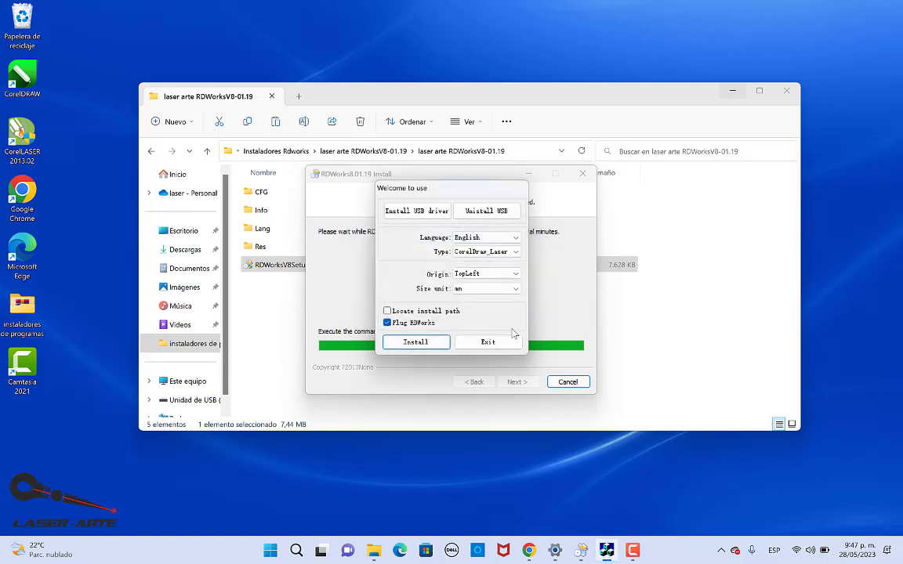
left_click(486, 343)
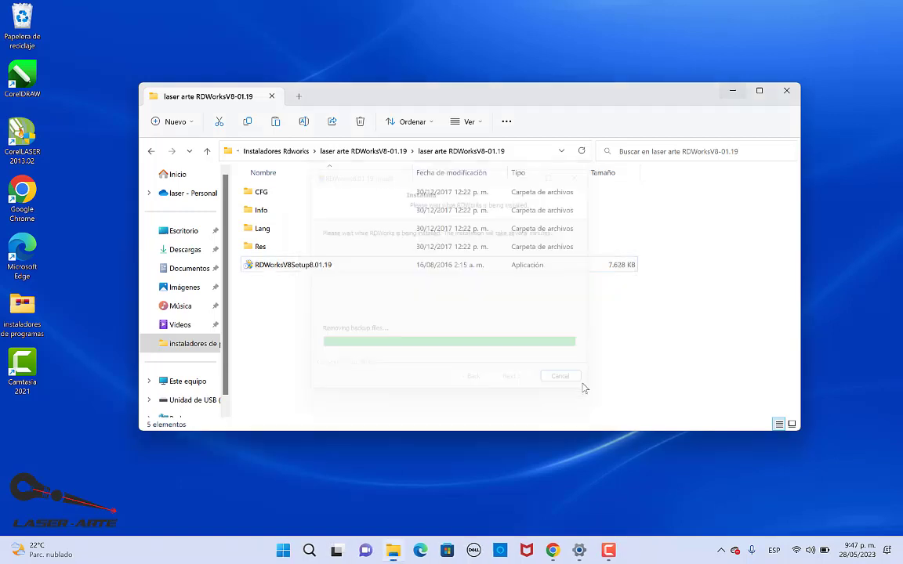
Start the RDWorksV8Setup8.01.60-20211201 installer from its folder in Instaladores Rdworks and continue to the setup options
left_click(379, 151)
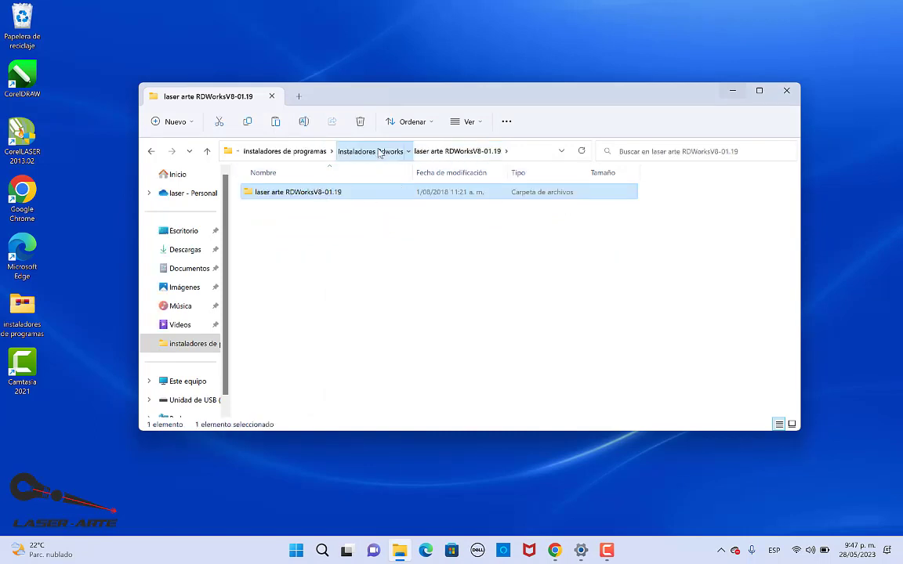
left_click(380, 151)
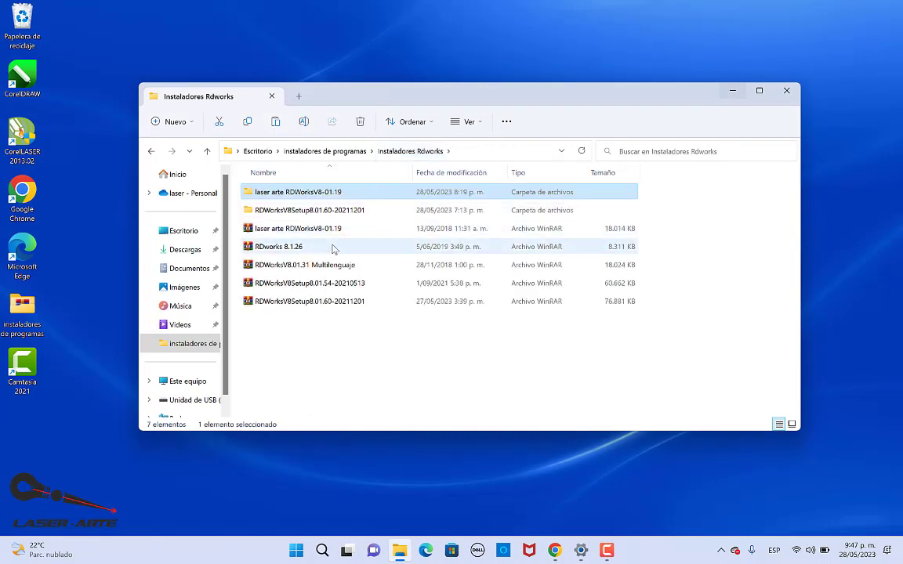
double_click(330, 305)
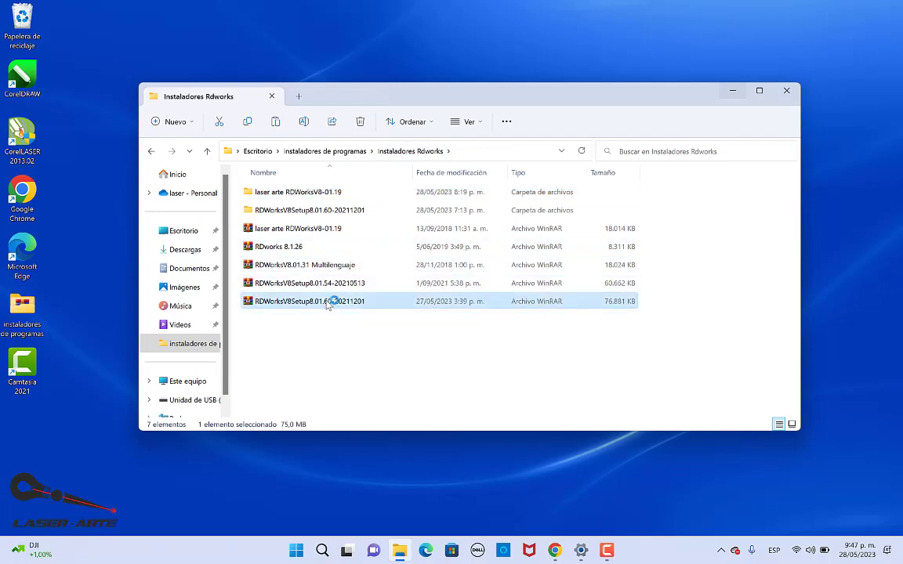
left_click(715, 45)
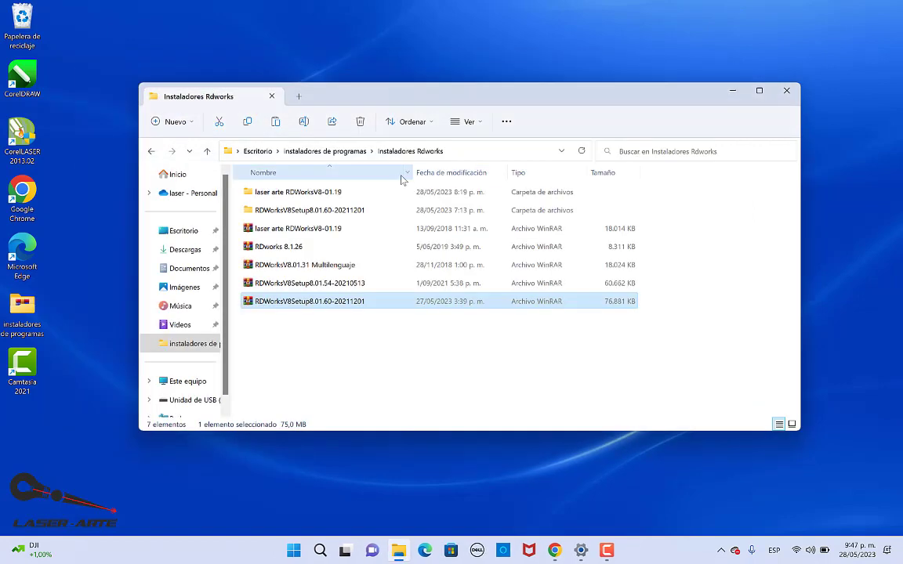
double_click(344, 213)
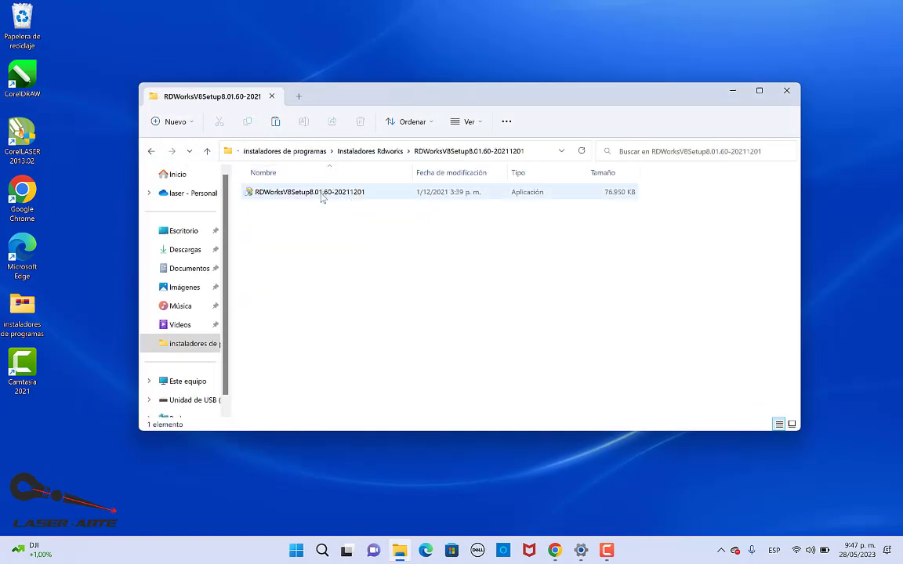
right_click(321, 197)
left_click(458, 259)
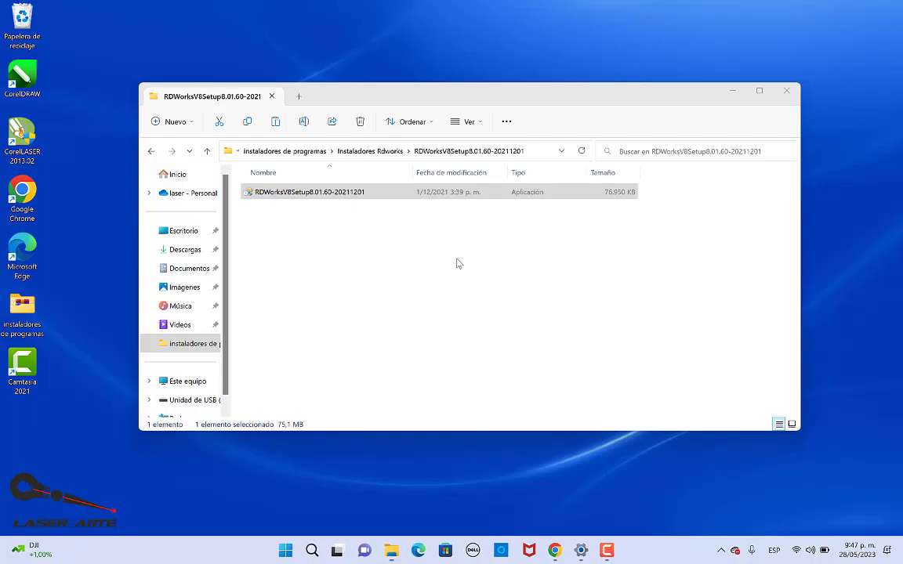
left_click(519, 382)
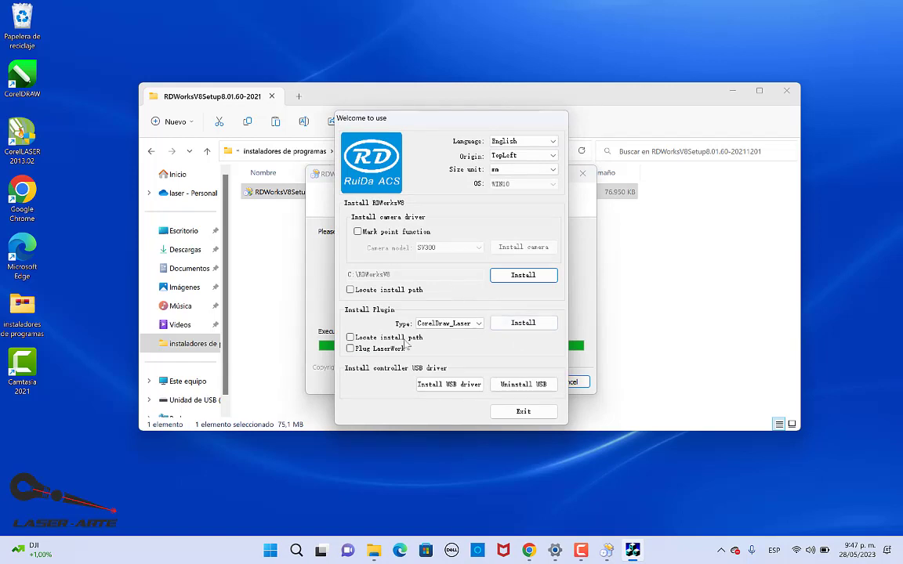
Try to install the CorelDraw_Laser plugin with Plug LaserWork enabled, and exit the 8.01.60 installer
left_click(350, 349)
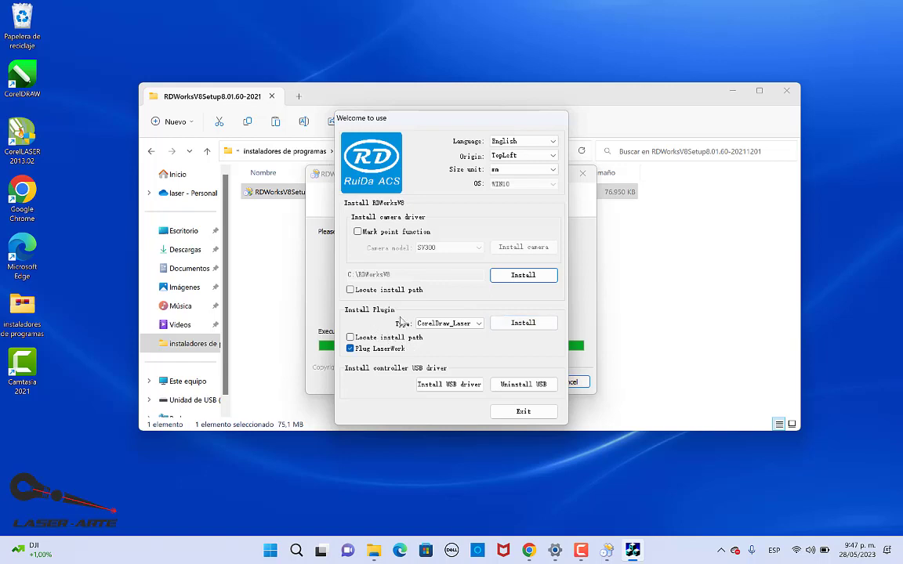
left_click(523, 324)
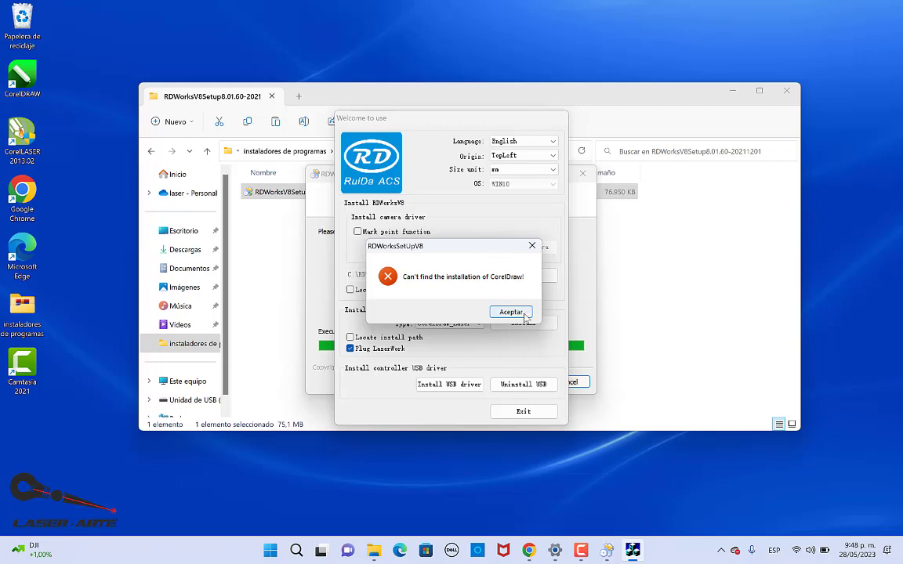
key("Return")
left_click_drag(448, 122, 553, 146)
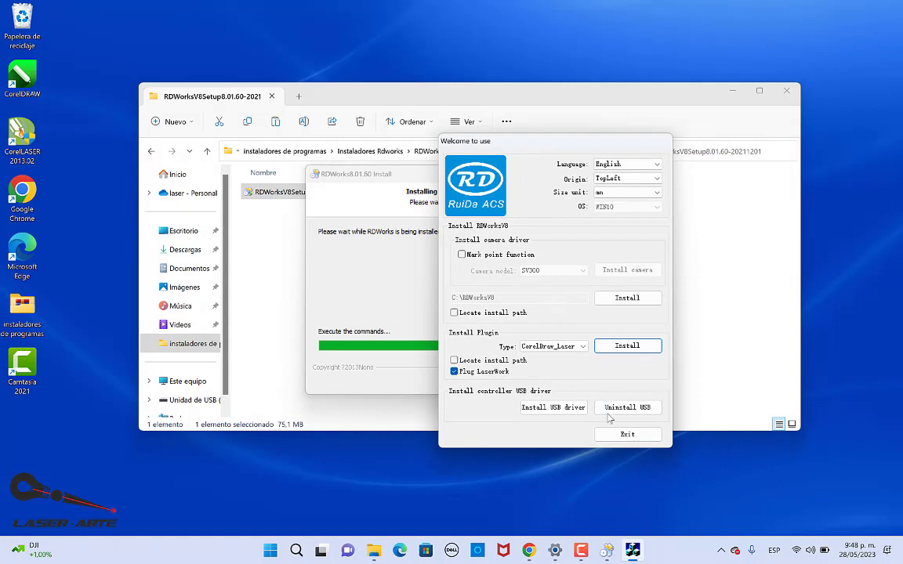
left_click(627, 435)
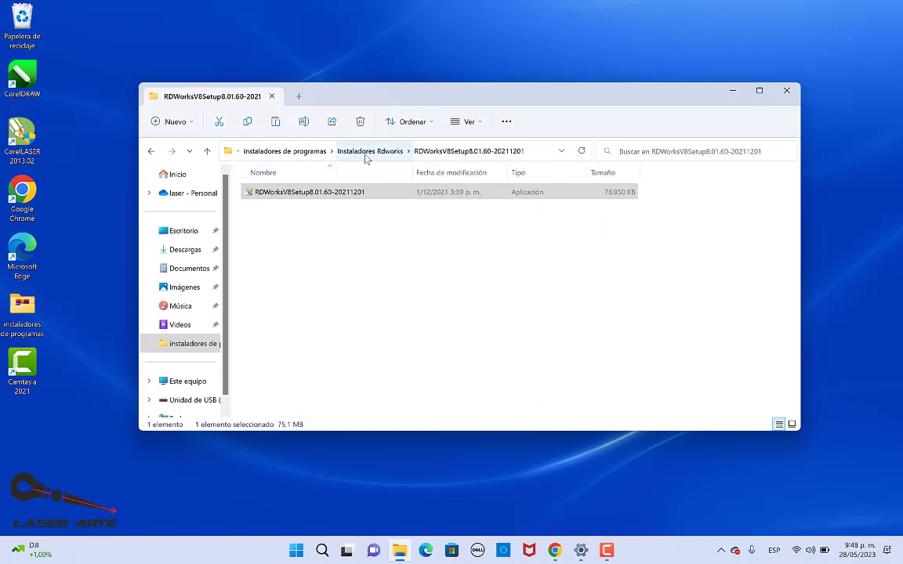
Extract the RDworks 8.1.26 archive in the Instaladores Rdworks folder and open the extracted folder
left_click(290, 150)
double_click(309, 228)
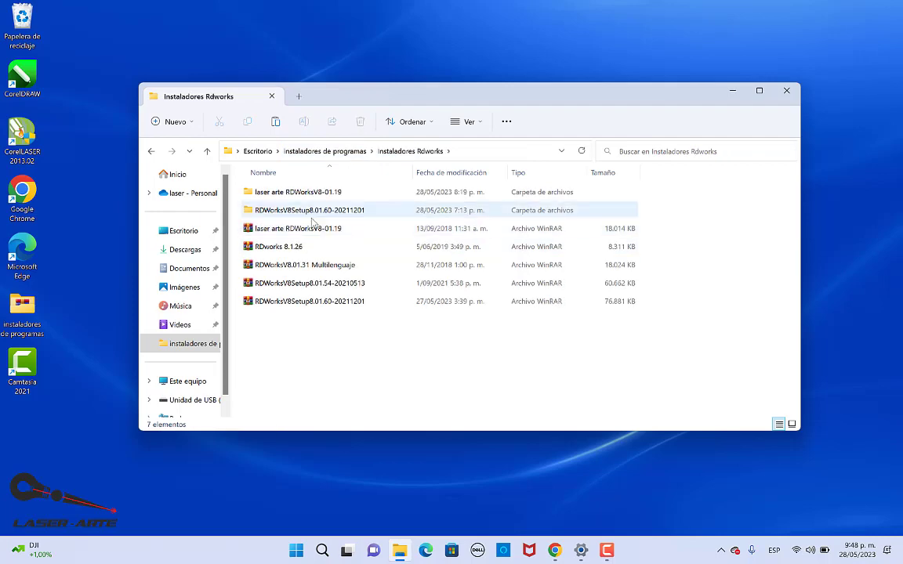
double_click(306, 248)
left_click(122, 110)
left_click(430, 317)
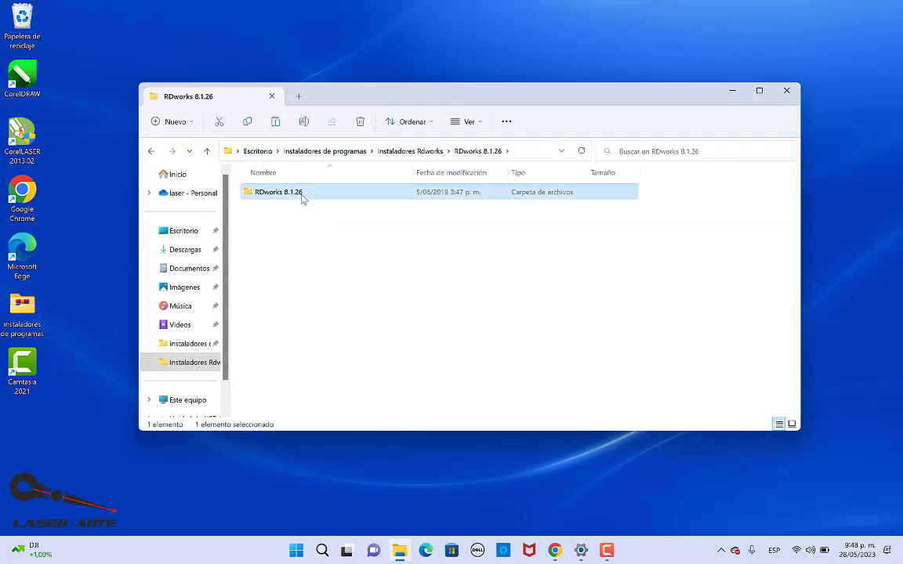
Run the RDWorks 8.01.26 installer and try to install the CorelDraw_Laser type
double_click(303, 198)
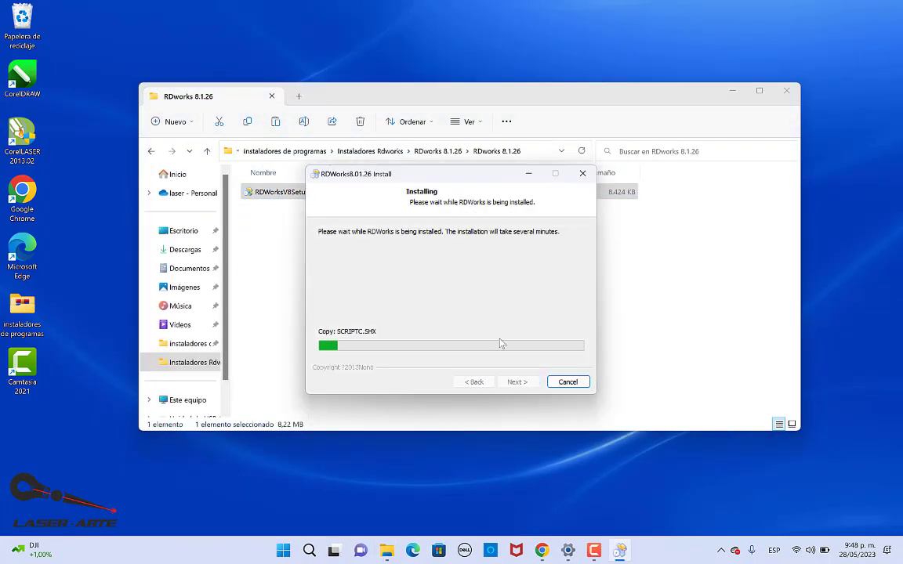
left_click(486, 252)
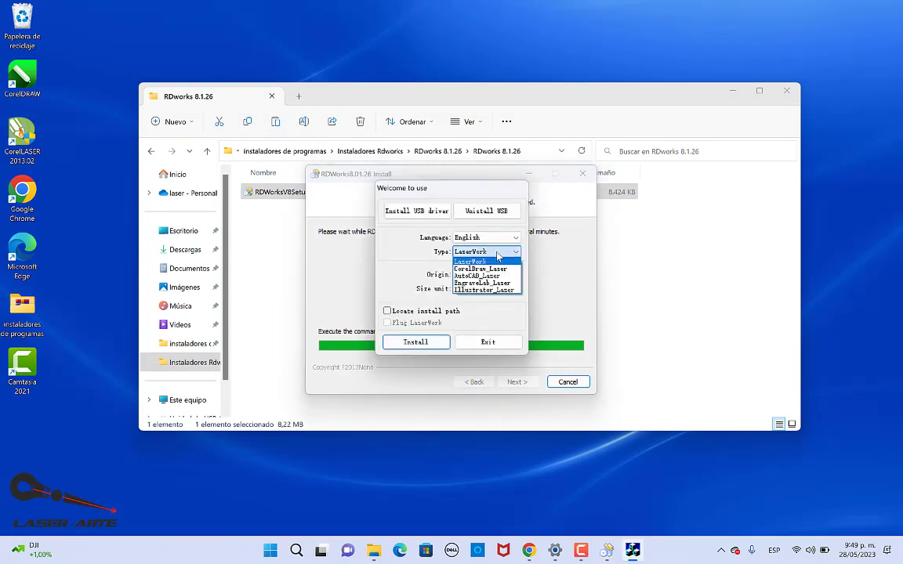
left_click(541, 265)
left_click(408, 342)
left_click(506, 296)
Open the RDWorksV8.01.31 Multilenguaje folder in Instaladores Rdworks and start the RDWorksV8Setup8.01.31-180607 installer
left_click(368, 151)
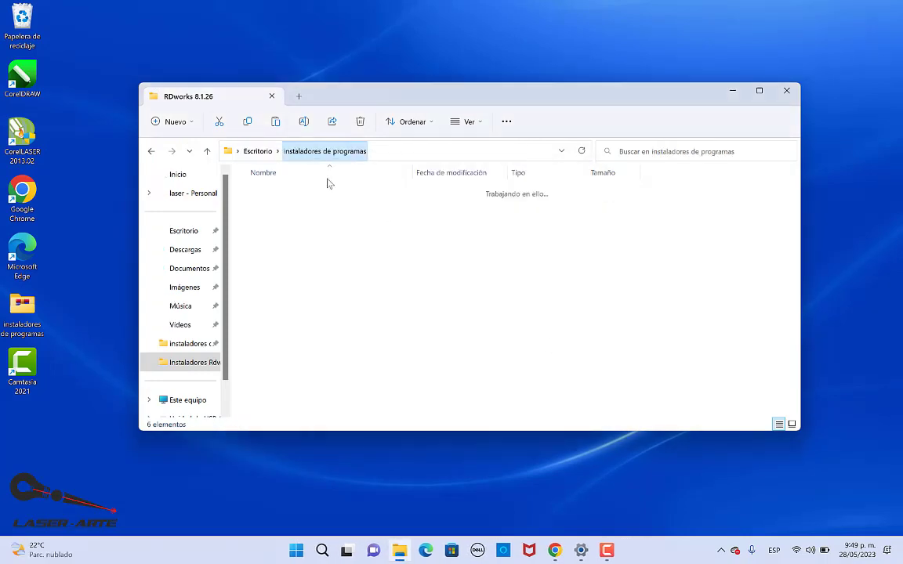
double_click(332, 283)
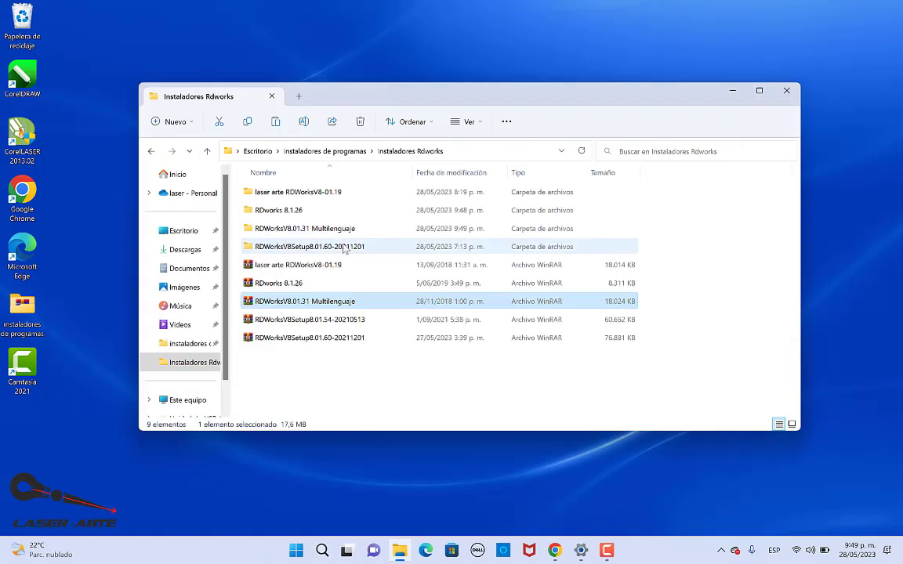
double_click(314, 228)
double_click(310, 195)
double_click(373, 211)
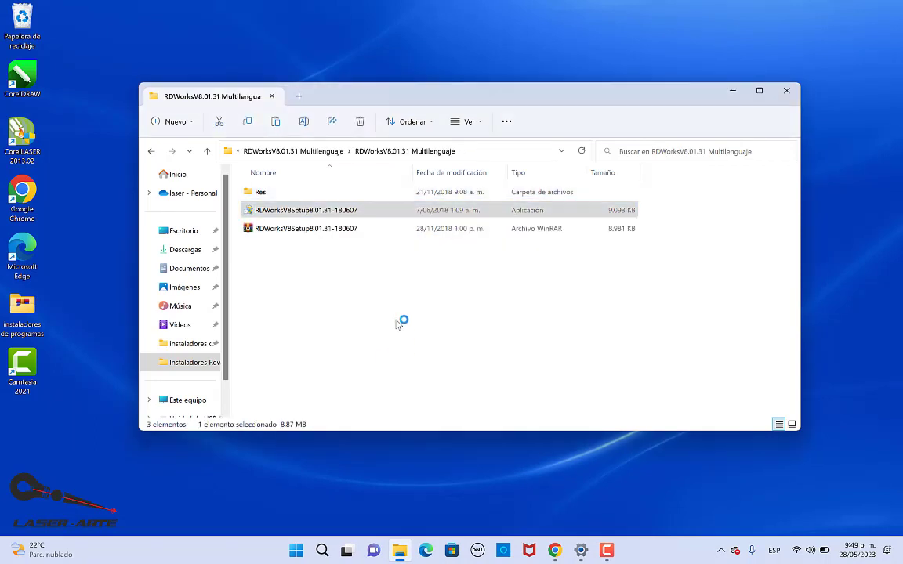
key("Return")
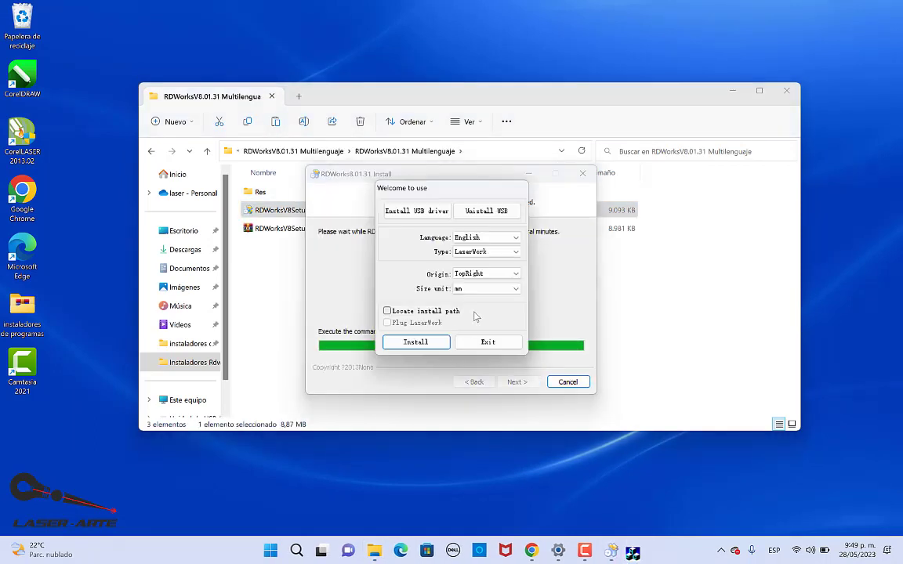
Try to install the CorelDraw_Laser type from the RDWorks 8.01.31 installer
left_click(486, 252)
left_click(480, 269)
left_click(508, 299)
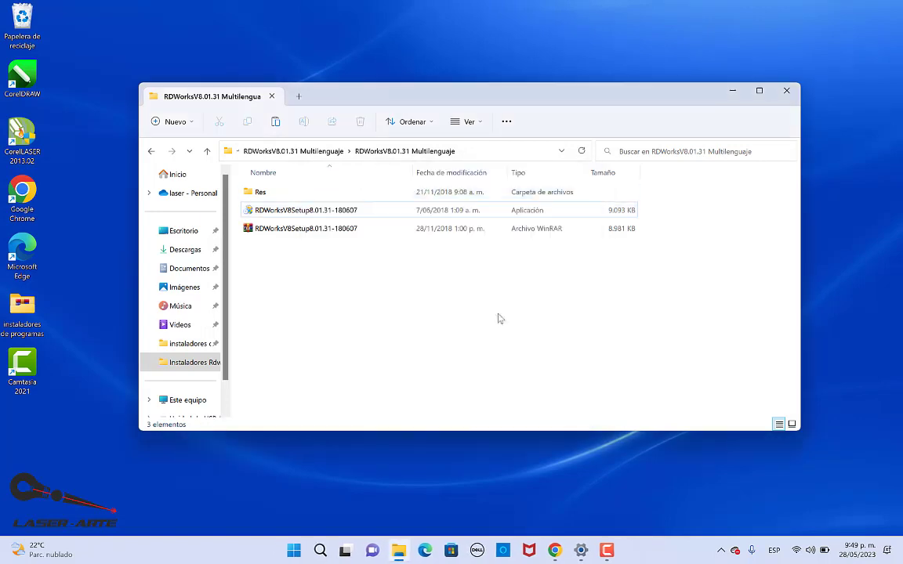
Extract the RDWorksV8Setup8.01.54-20210513 archive in the Instaladores Rdworks folder
left_click(252, 152)
left_click(253, 152)
double_click(304, 229)
double_click(310, 337)
left_click(117, 105)
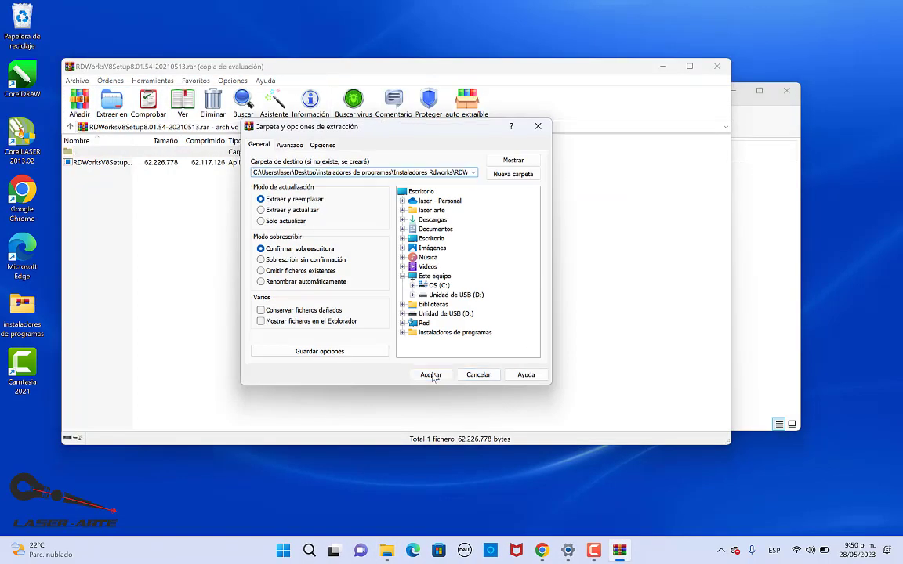
left_click(431, 487)
key("Escape")
Run the extracted 8.01.54 installer and try to install the CorelDraw_Laser plugin with Plug LaserWork enabled
double_click(312, 246)
double_click(314, 192)
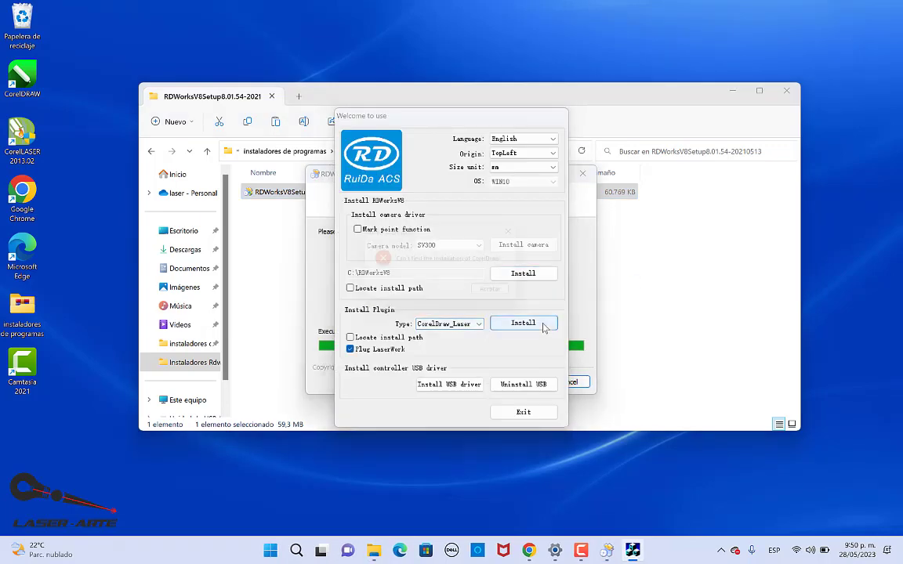
left_click(541, 324)
left_click(509, 299)
Run the RDWorksV8Setup8.01.60-20211201 installer again and retry installing the CorelDraw_Laser plugin with Plug LaserWork enabled
left_click(289, 151)
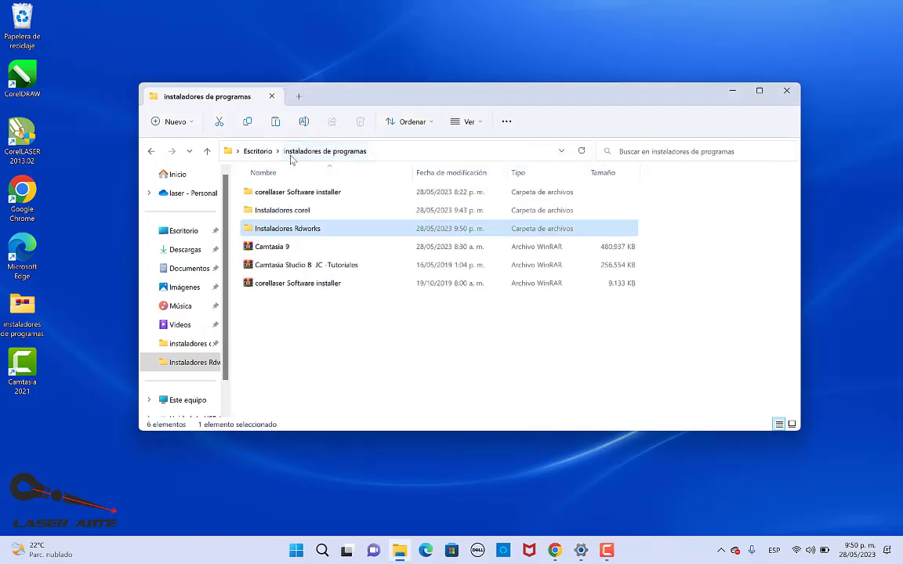
double_click(300, 228)
double_click(333, 267)
double_click(282, 192)
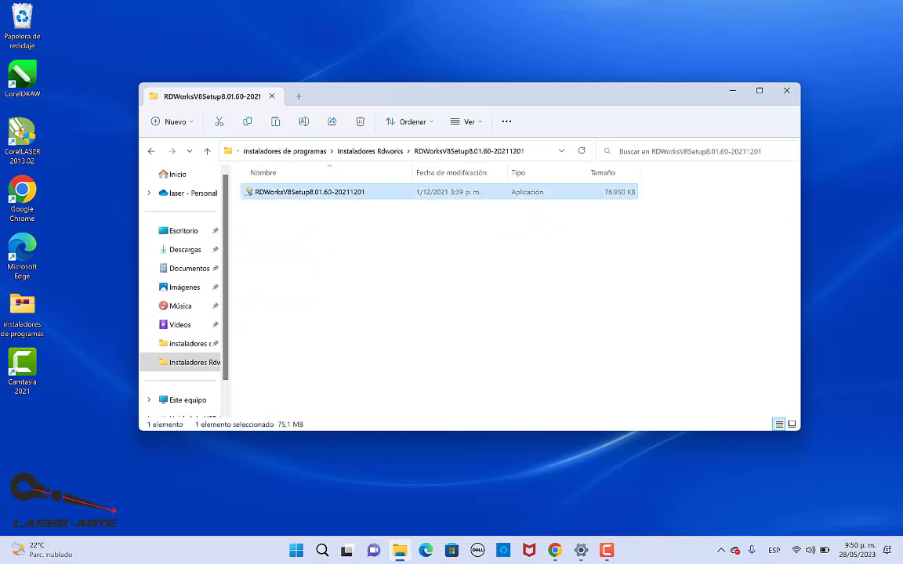
left_click(518, 384)
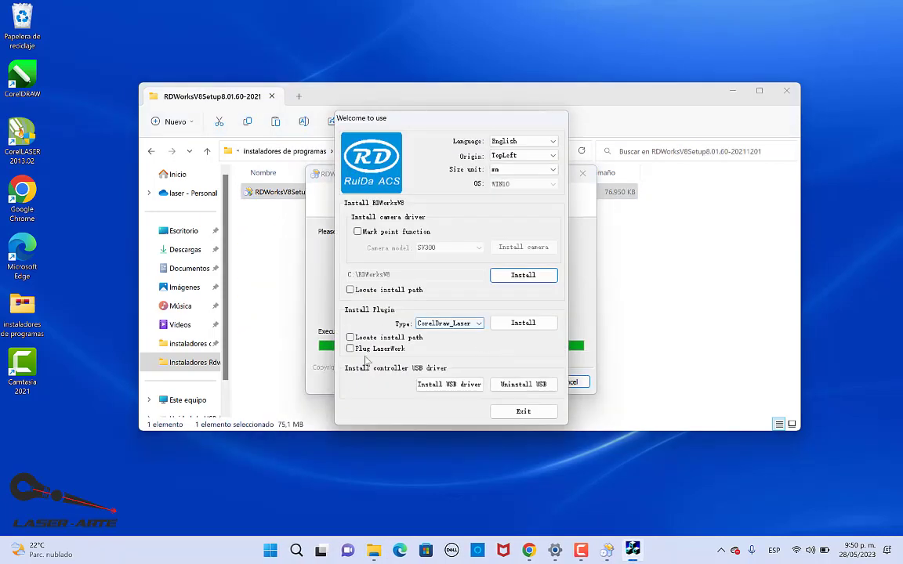
left_click(516, 324)
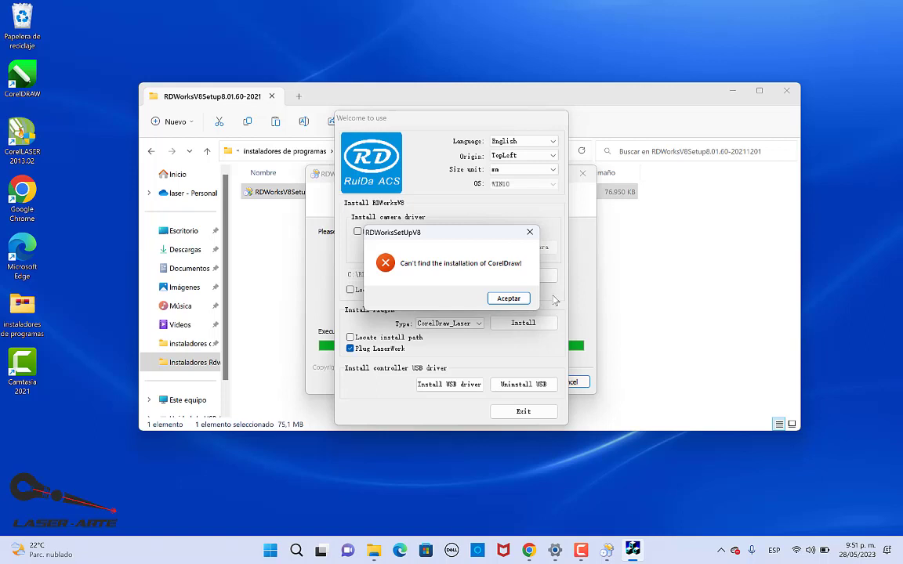
left_click(509, 298)
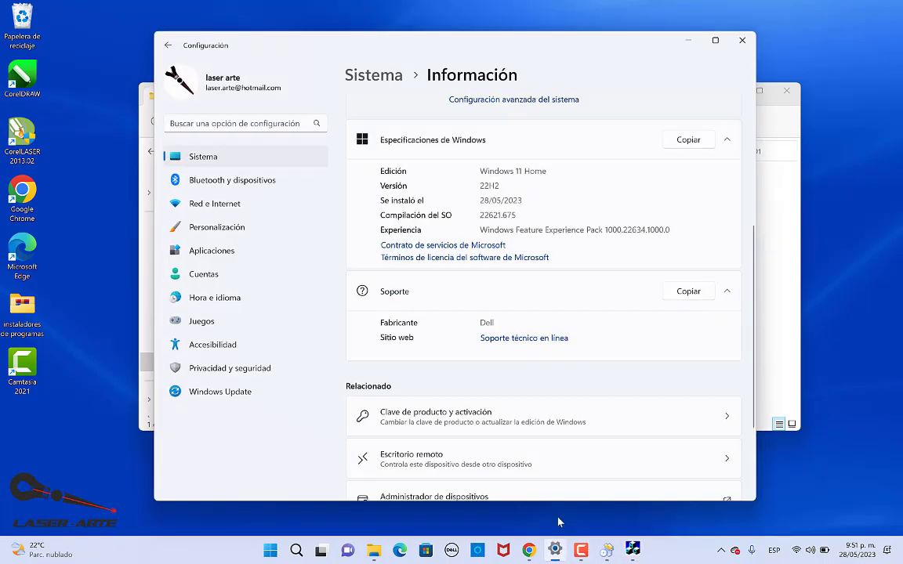
Check the Windows specifications in the system information settings, close them, and exit the 8.01.60 installer
left_click(555, 550)
left_click(722, 551)
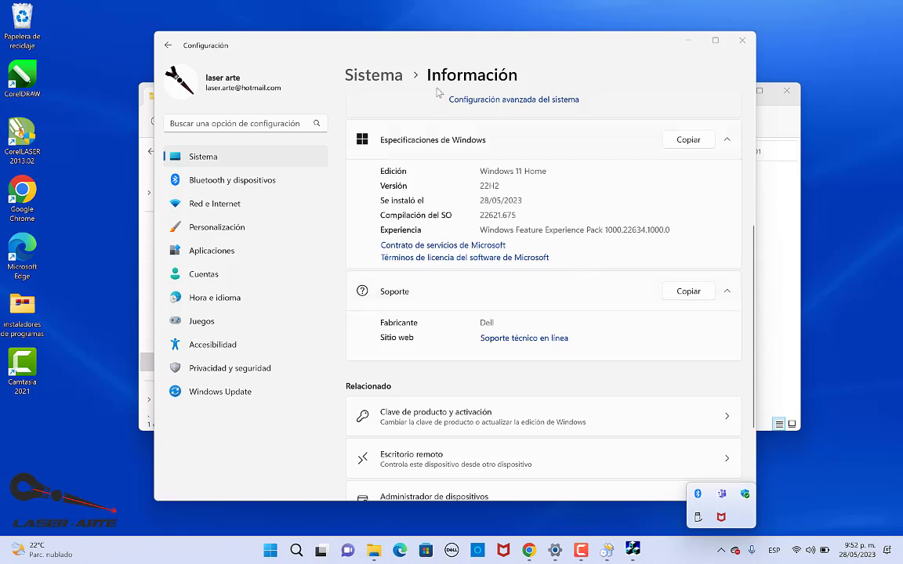
left_click(411, 51)
left_click_drag(422, 45, 395, 85)
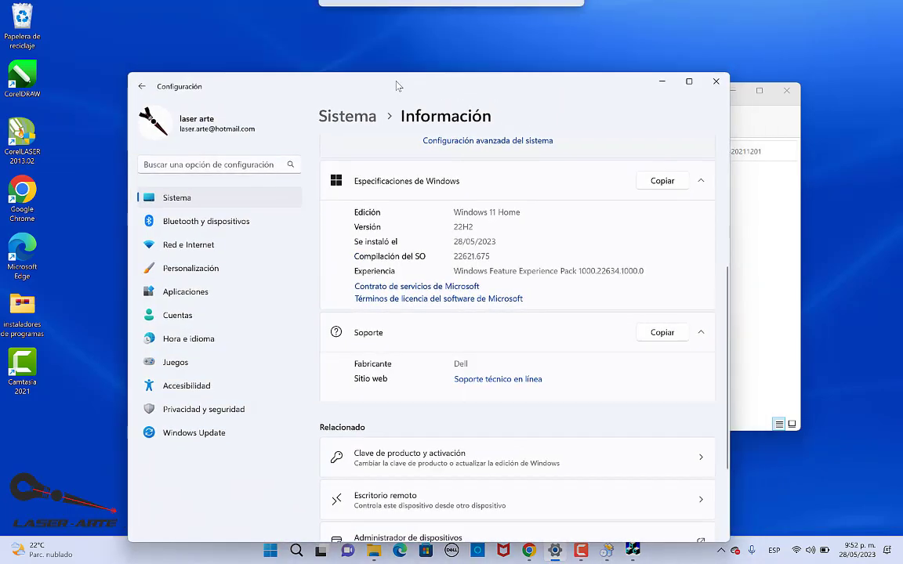
left_click(716, 82)
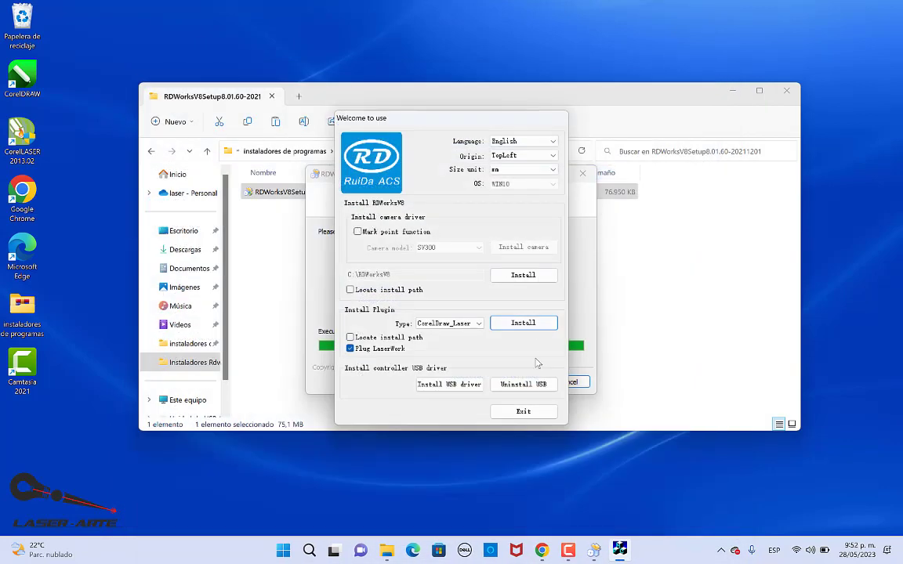
left_click(528, 417)
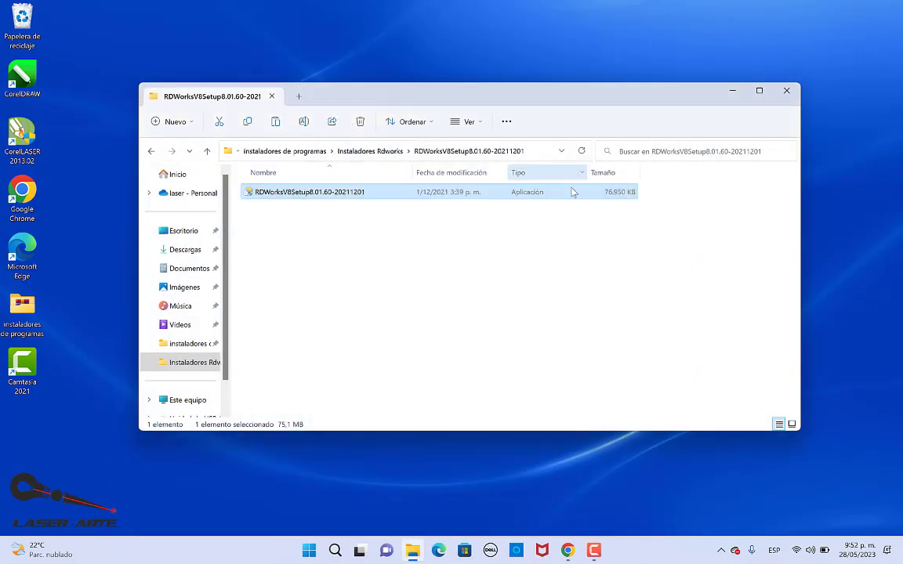
Run the RDWorksV8Setup8.01.19 installer from the laser arte RDWorksV8-01.19 folder as administrator and start its installation
left_click(346, 147)
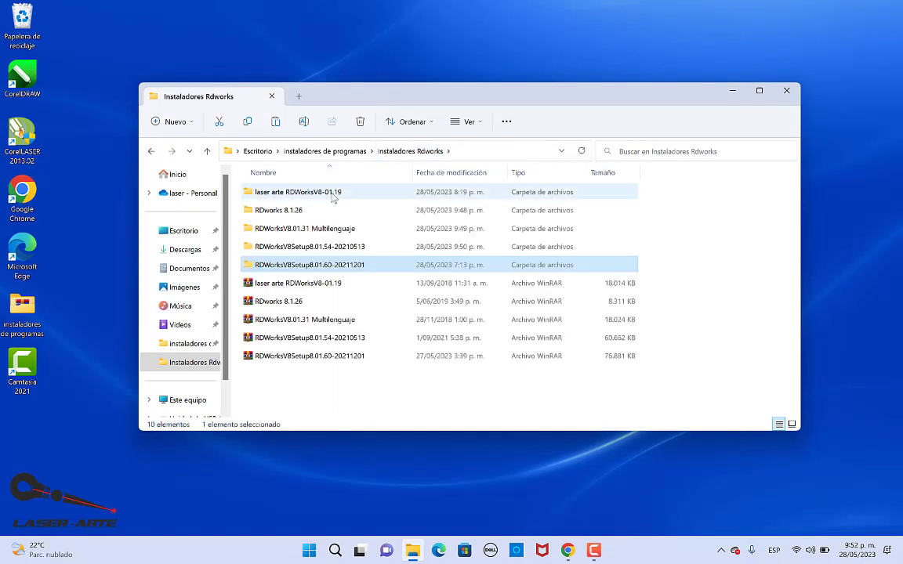
double_click(323, 197)
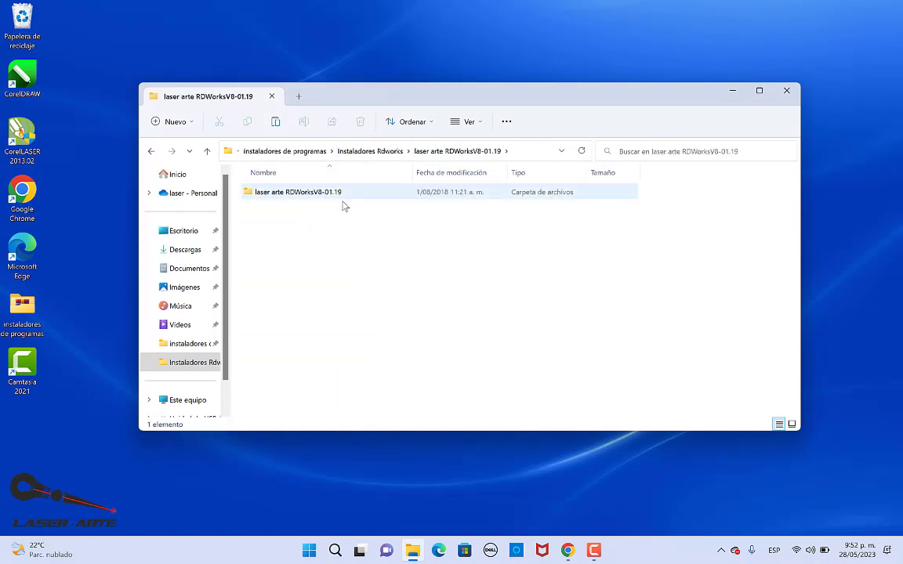
double_click(323, 196)
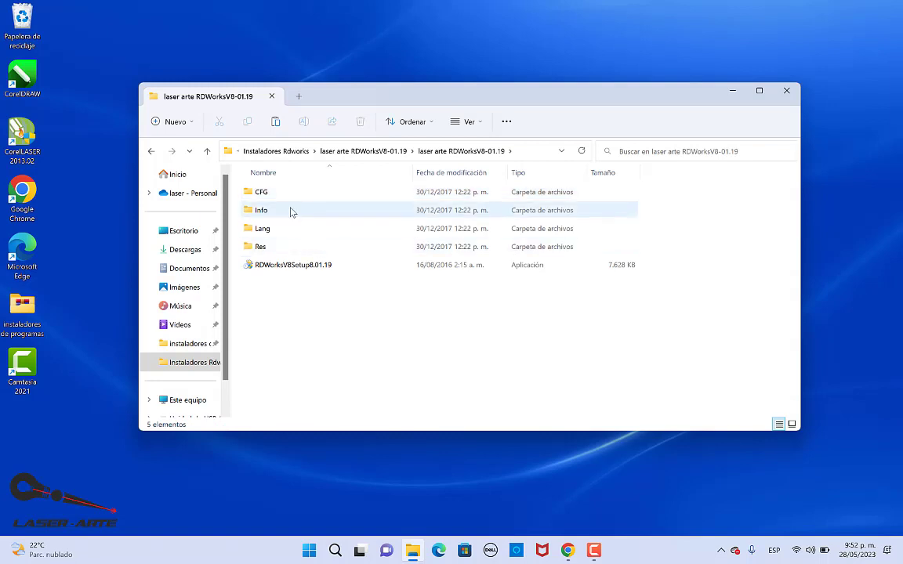
right_click(303, 272)
left_click(272, 317)
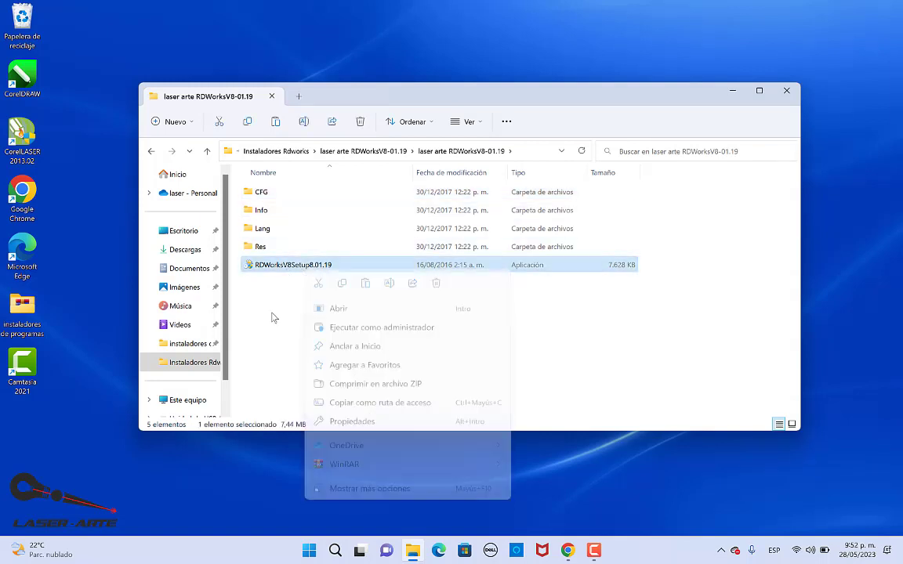
right_click(311, 274)
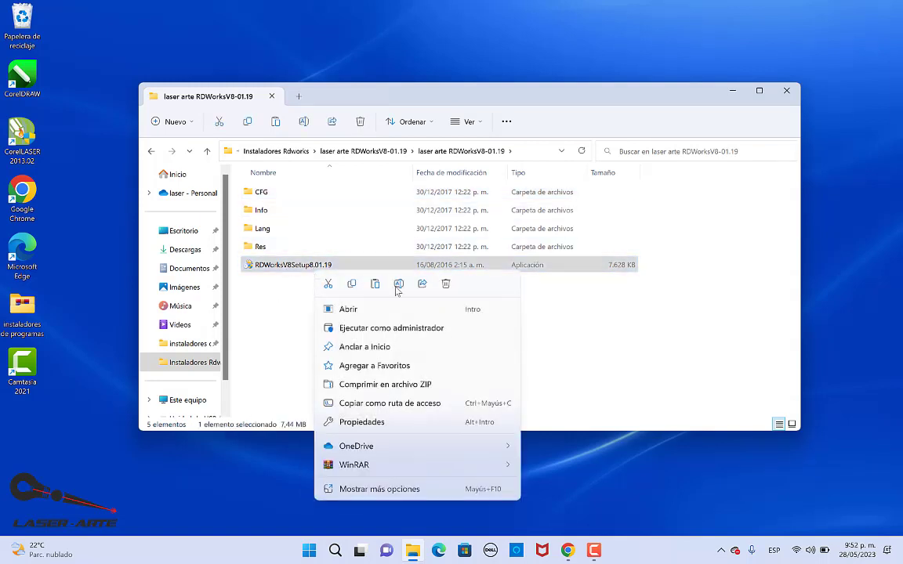
left_click(423, 328)
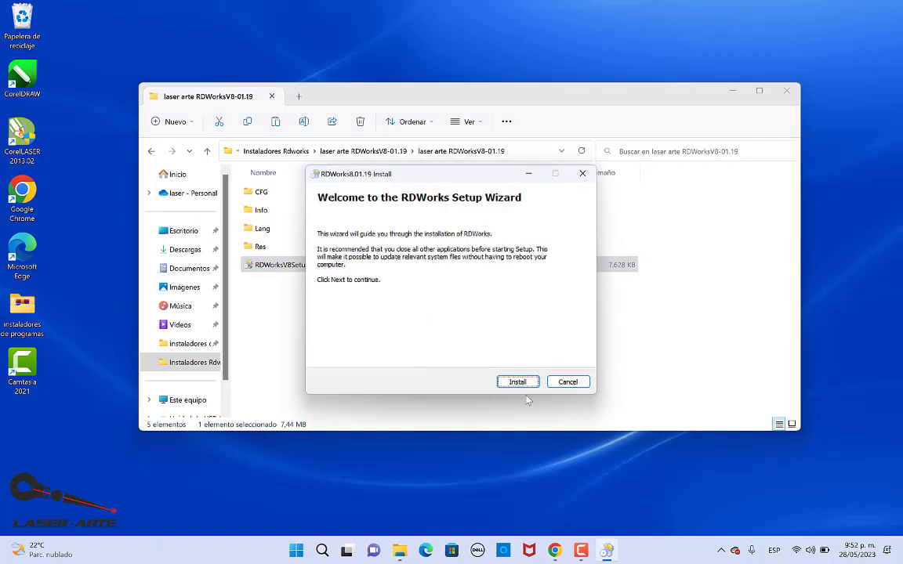
left_click(527, 386)
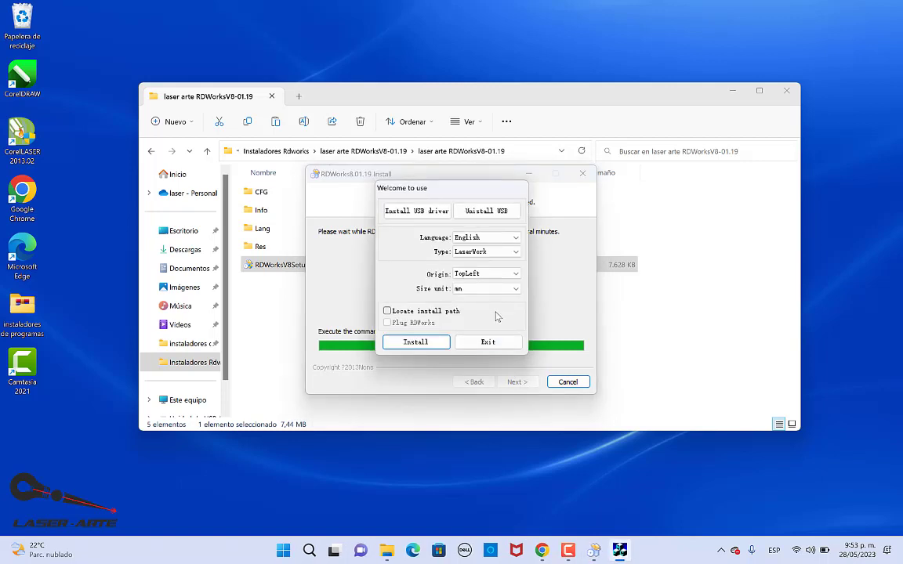
Set the installation type to CorelDraw_Laser, enable Plug RDWorks, and start installing the plugin
left_click(506, 253)
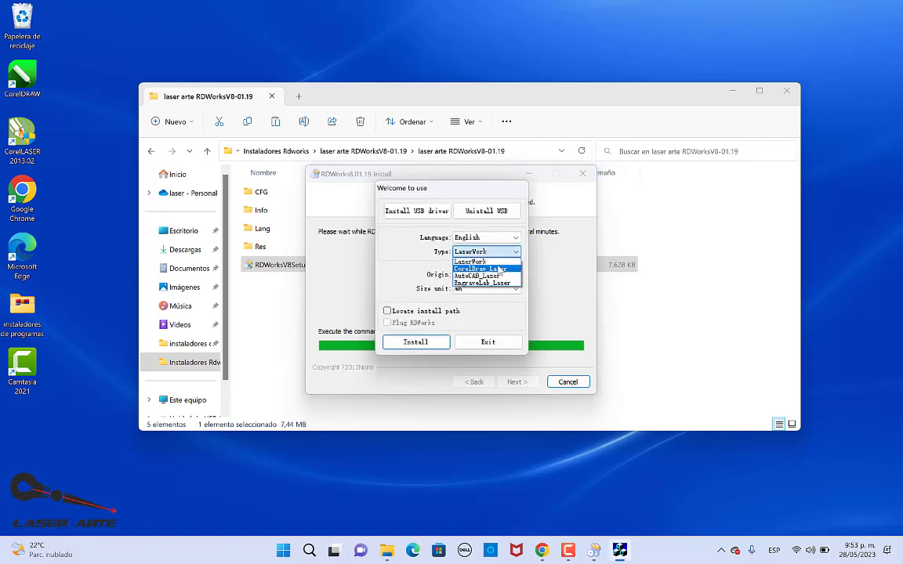
left_click(501, 269)
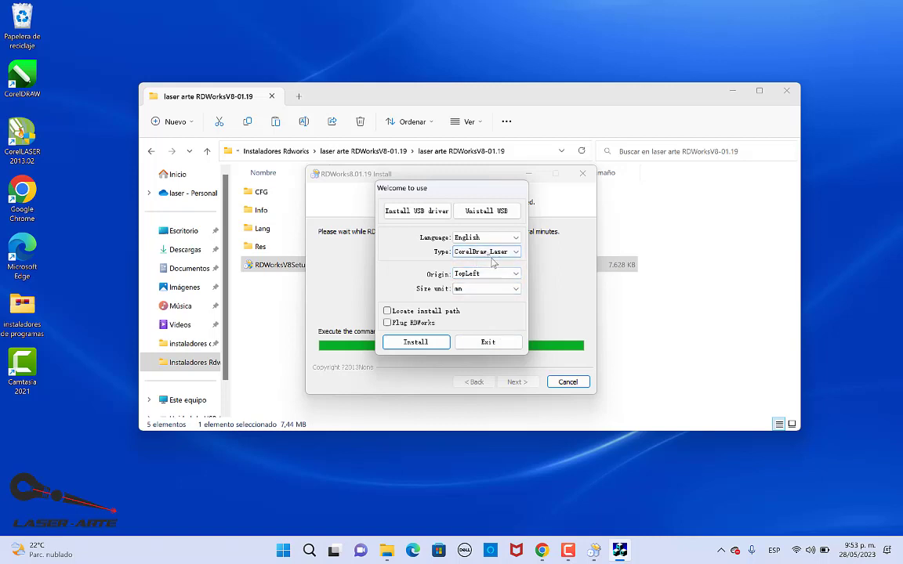
left_click(387, 324)
left_click(429, 345)
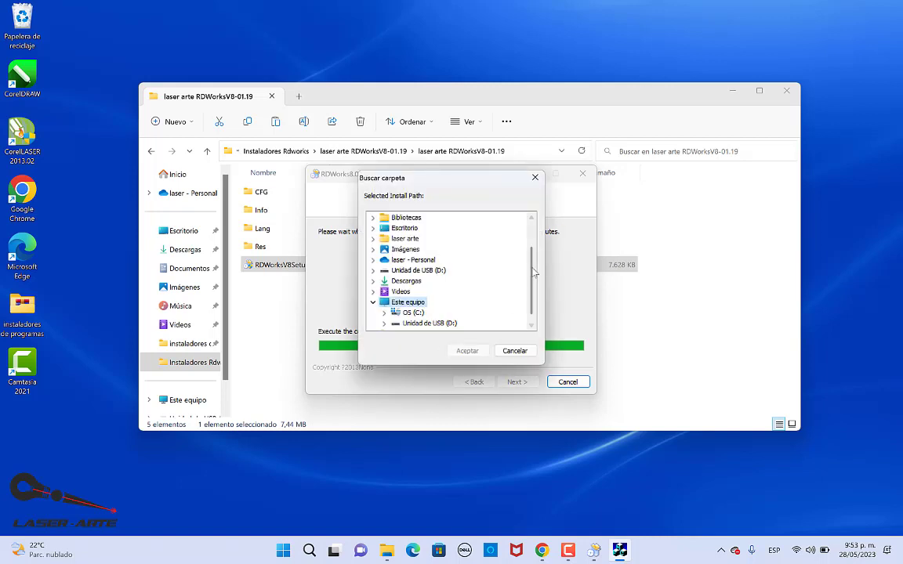
Locate the plugin's install path at the CorelDRAW Graphics Suite 2022 folder under Archivos de programa, Corel on drive C
scroll(533, 271, "down", 1)
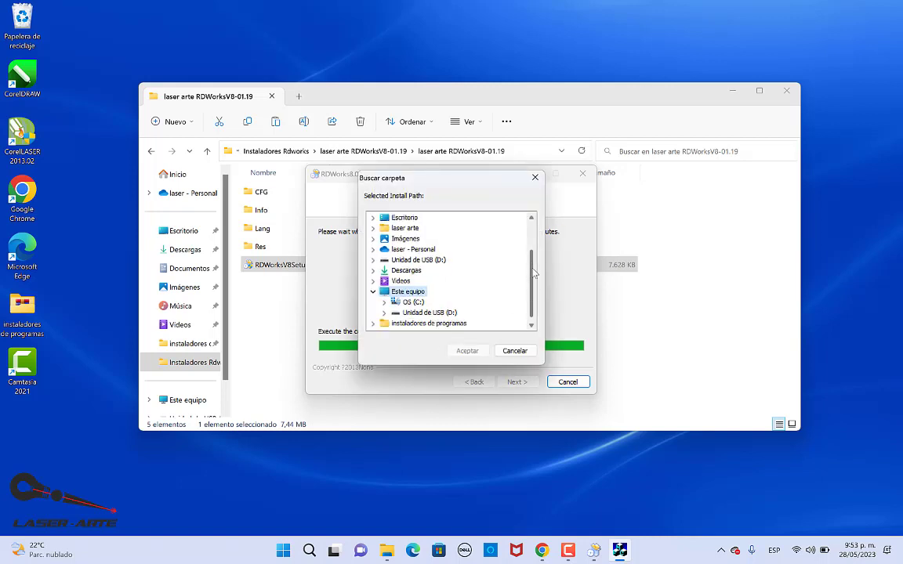
left_click(420, 303)
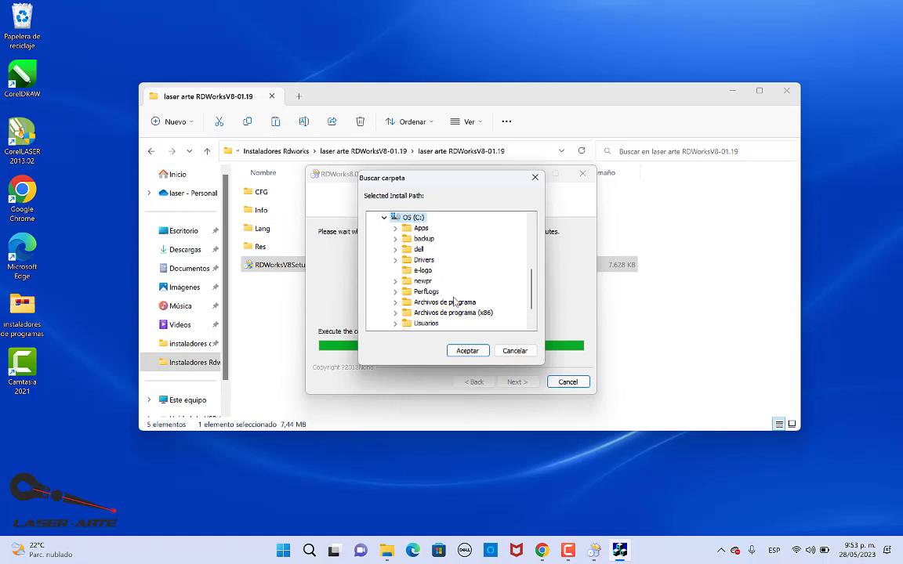
left_click(396, 303)
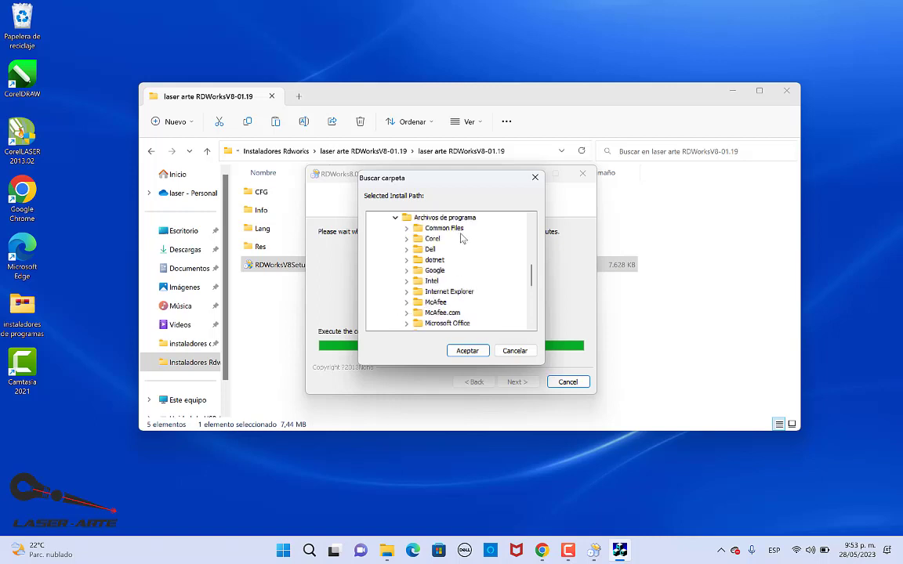
left_click(407, 239)
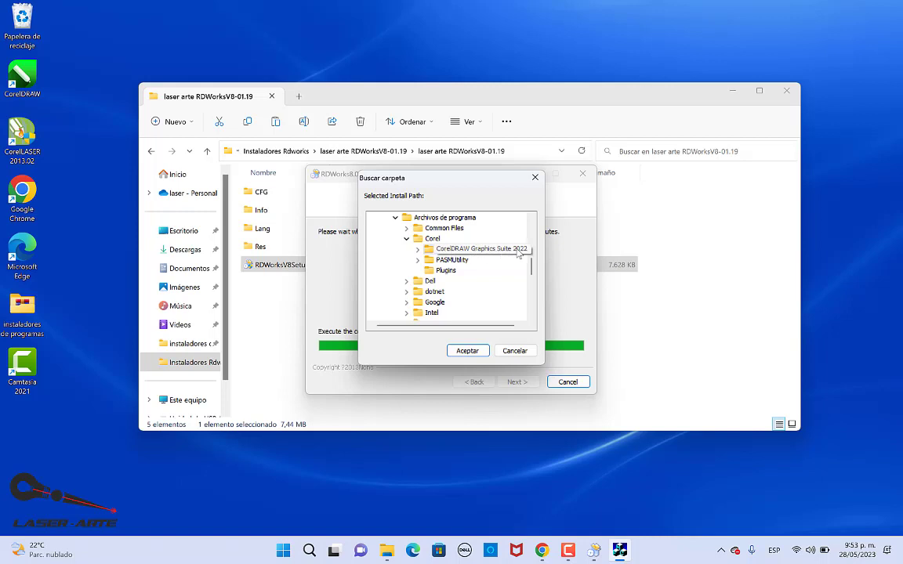
left_click(478, 250)
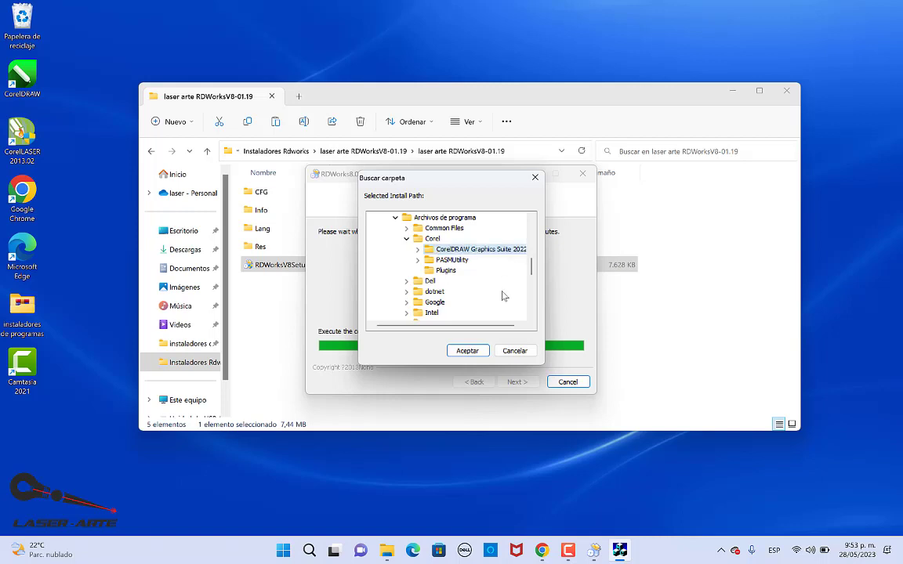
left_click(475, 353)
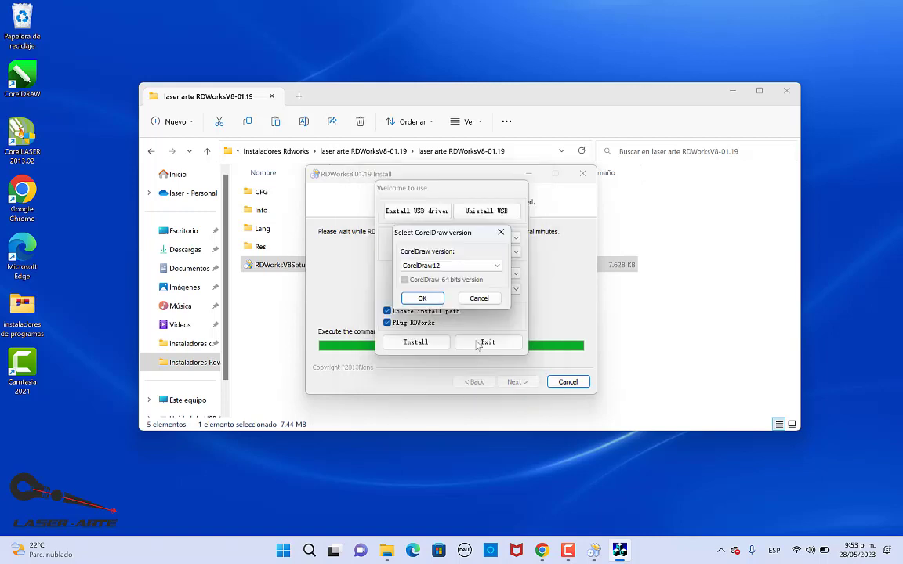
Choose CorelDrawX8 with the 64-bit version option as the CorelDraw version, complete the plugin installation, and exit the installer
left_click(497, 267)
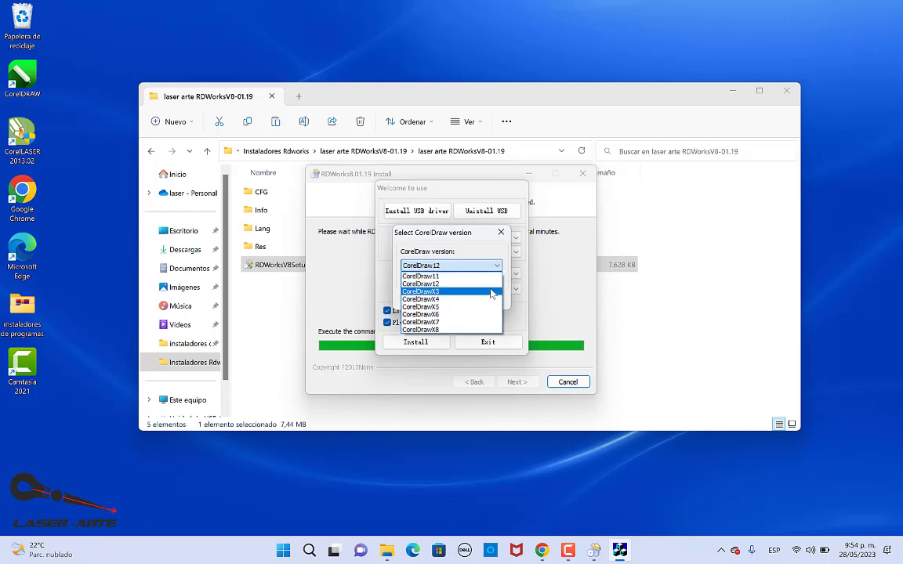
left_click(436, 330)
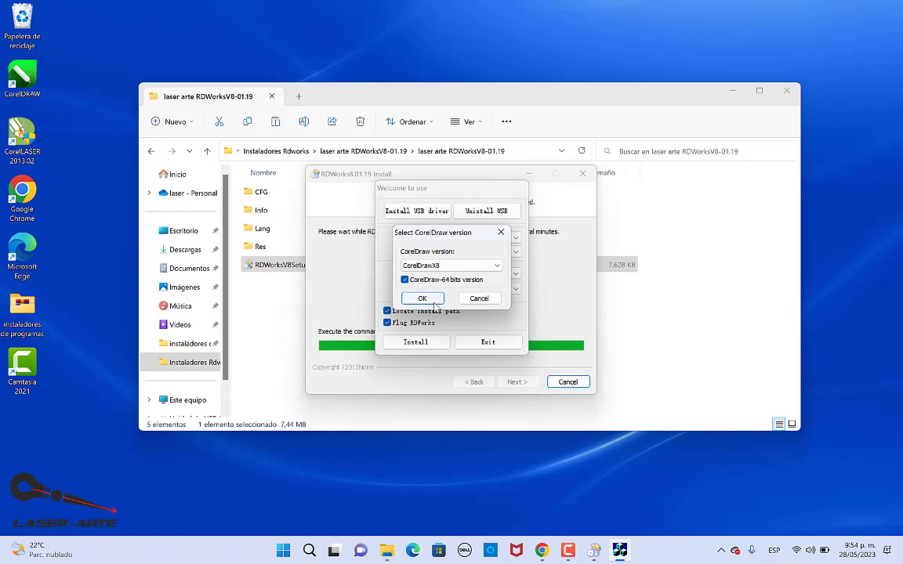
left_click(434, 302)
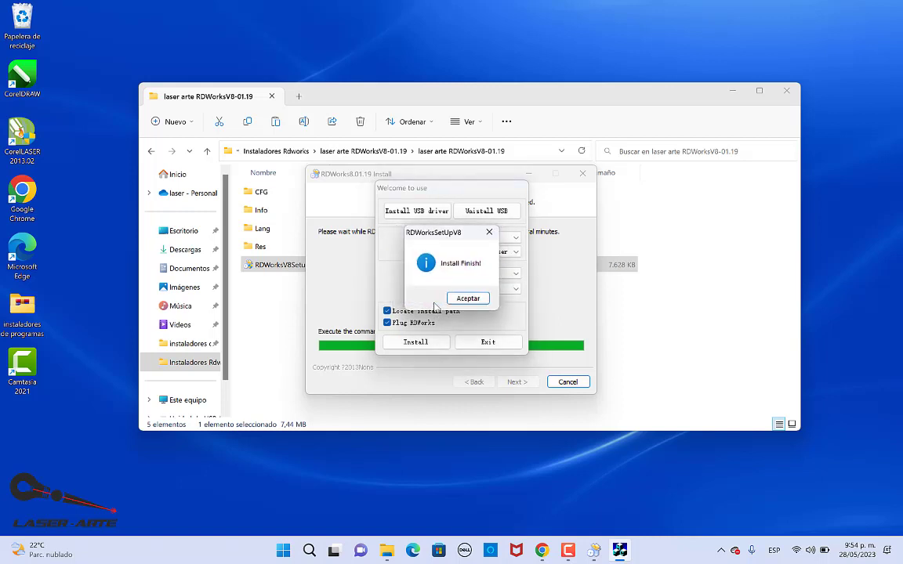
left_click(471, 298)
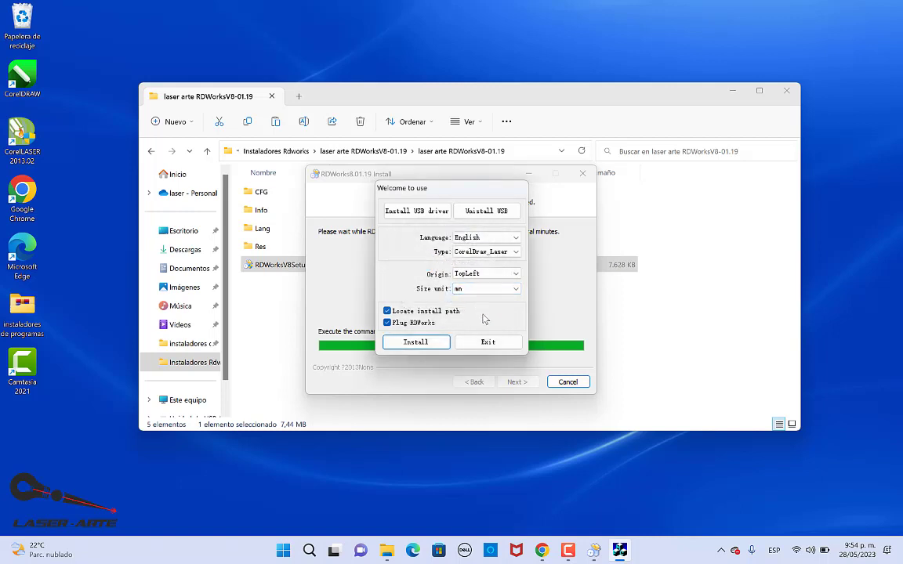
left_click(488, 342)
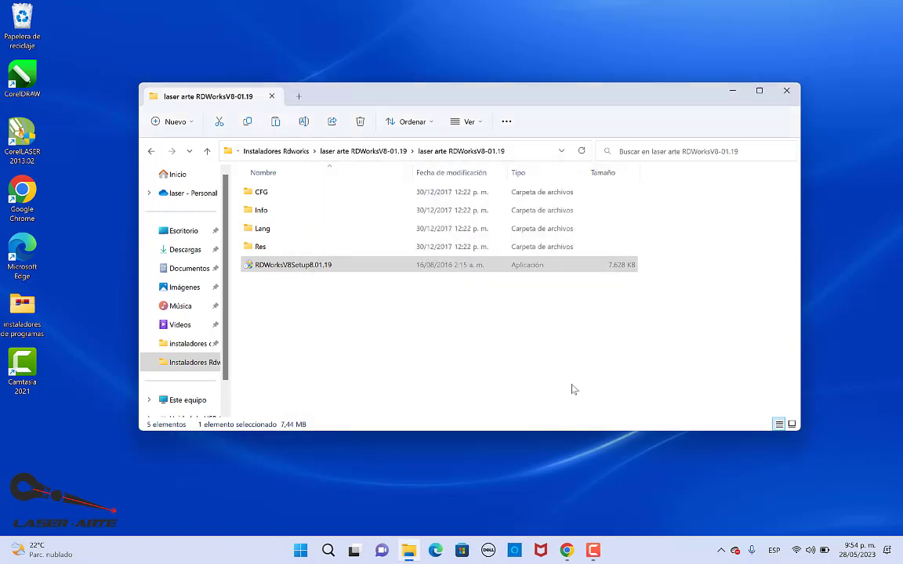
Switch to CorelDRAW in a maximized window and display the Macros toolbar over the Welcome Screen
double_click(30, 78)
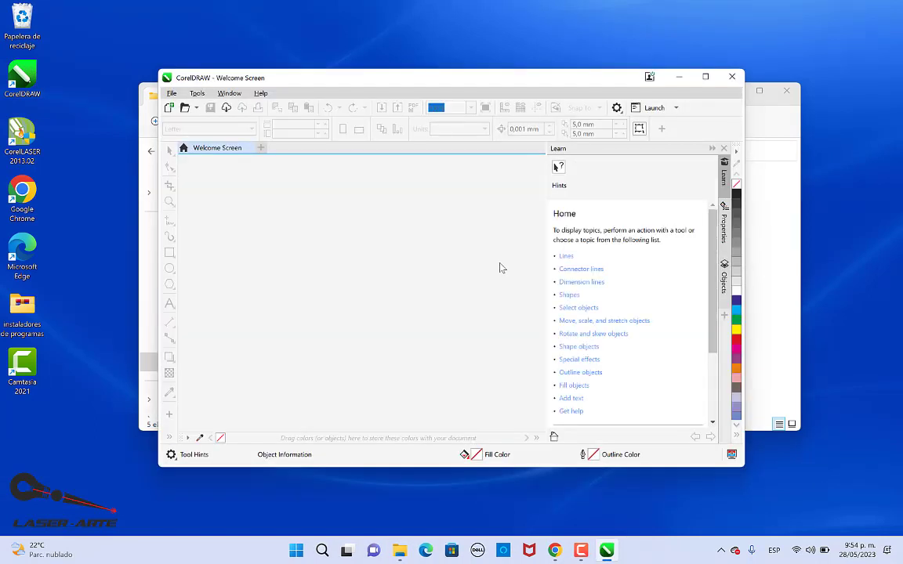
left_click(705, 76)
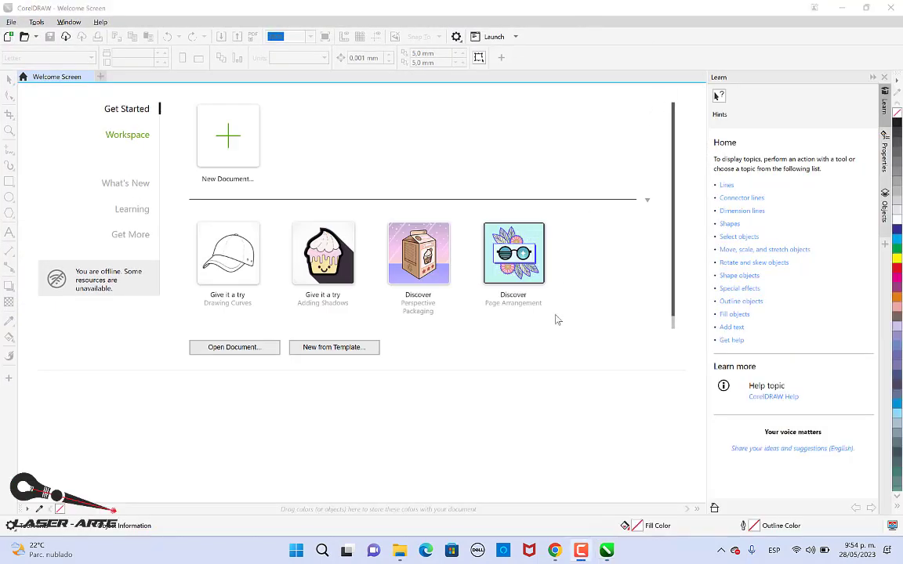
right_click(615, 62)
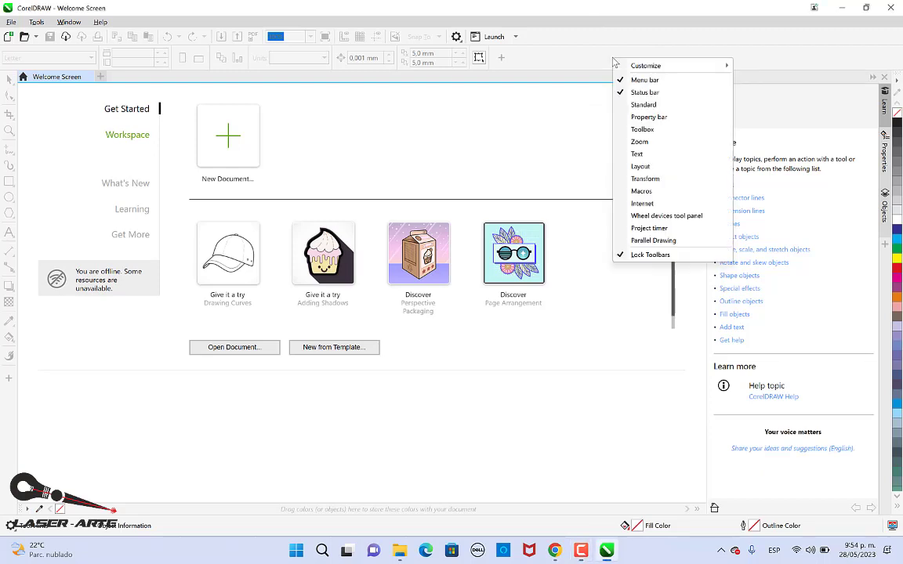
left_click(642, 192)
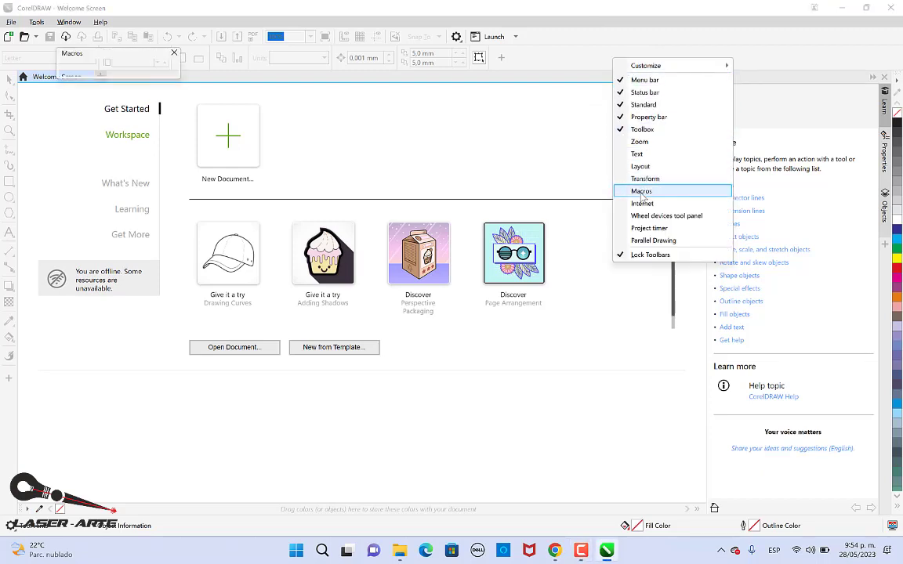
left_click_drag(116, 59, 99, 108)
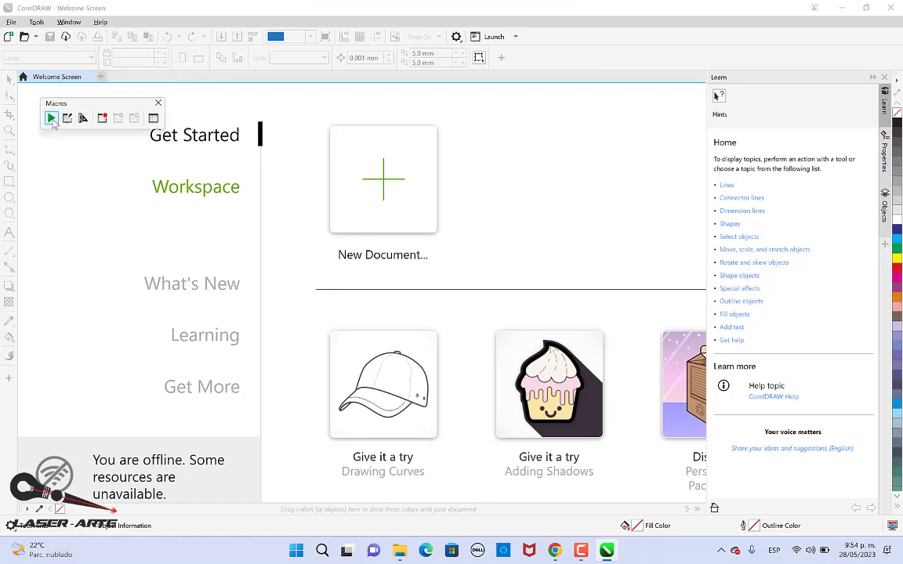
Examine the RDWorksV8 macros available to run, including LaserWorking and UserInit, without running any, and close CorelDRAW
left_click(51, 118)
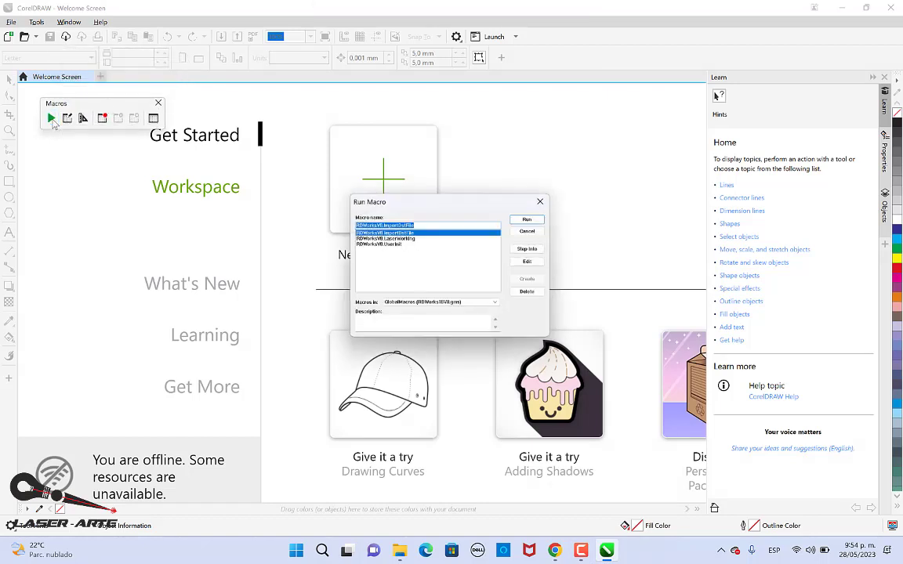
left_click(396, 238)
key("Up")
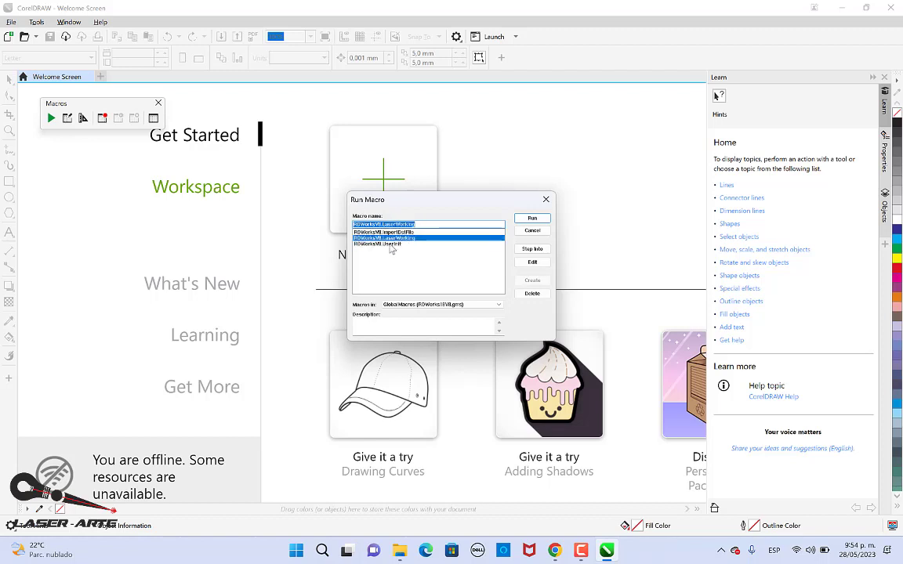
left_click(392, 244)
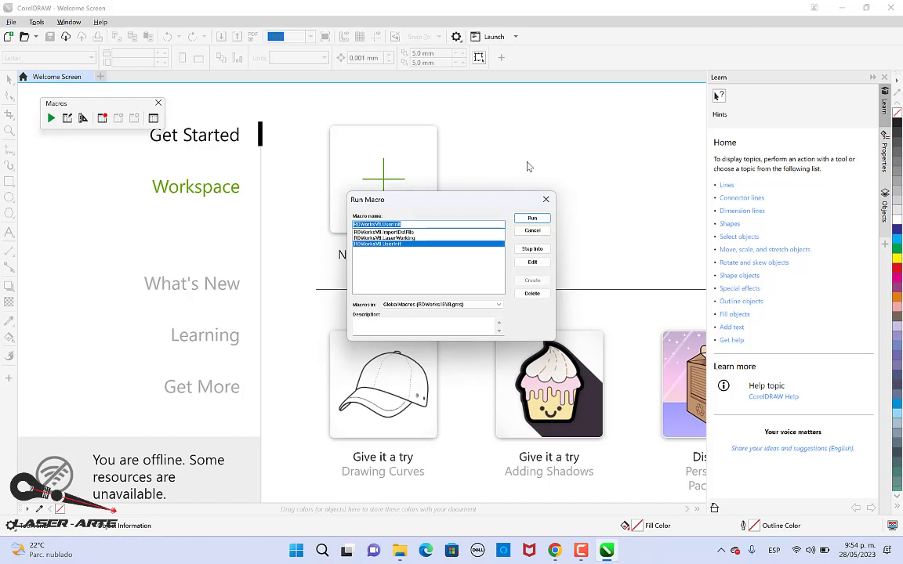
left_click(546, 201)
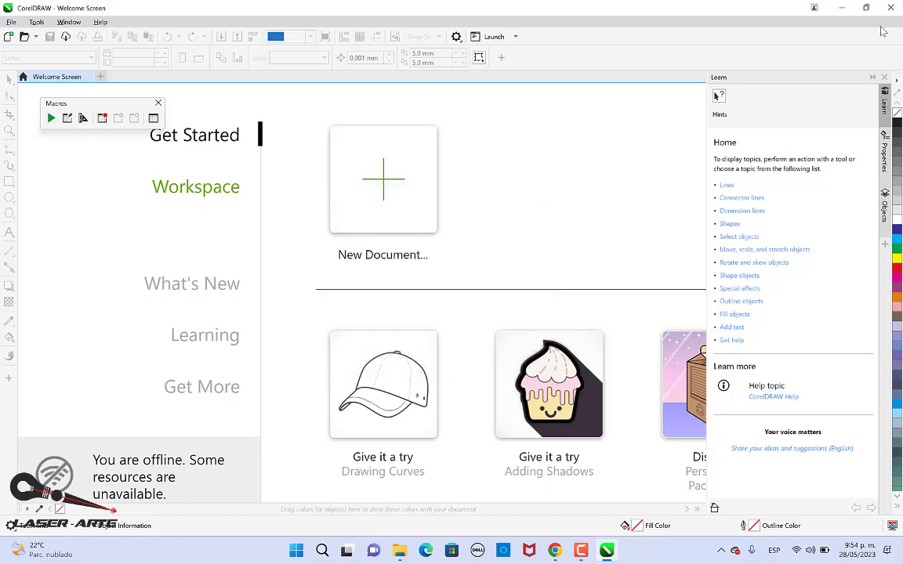
left_click(889, 9)
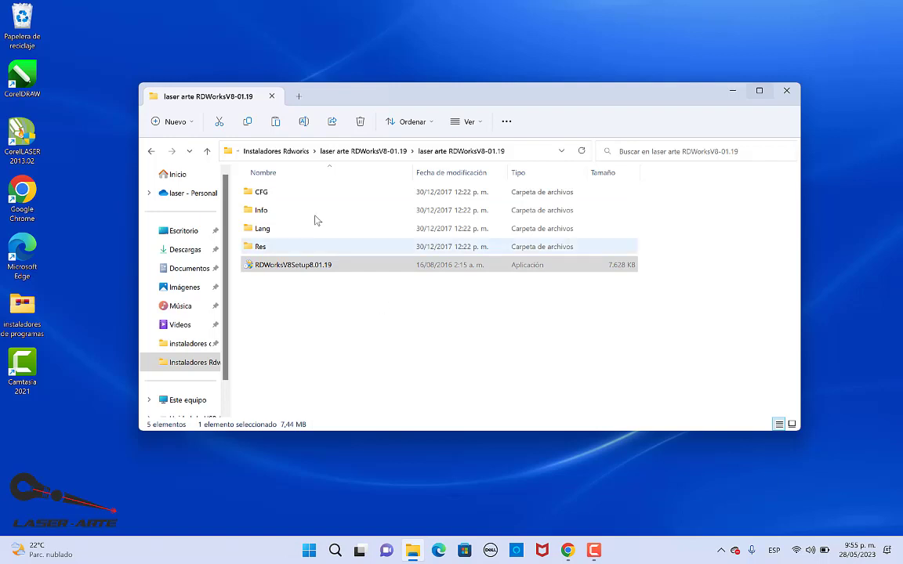
Return to the Instaladores Rdworks folder and launch the RDWorksV8Setup8.01.60-20211201 installer as administrator
left_click(370, 151)
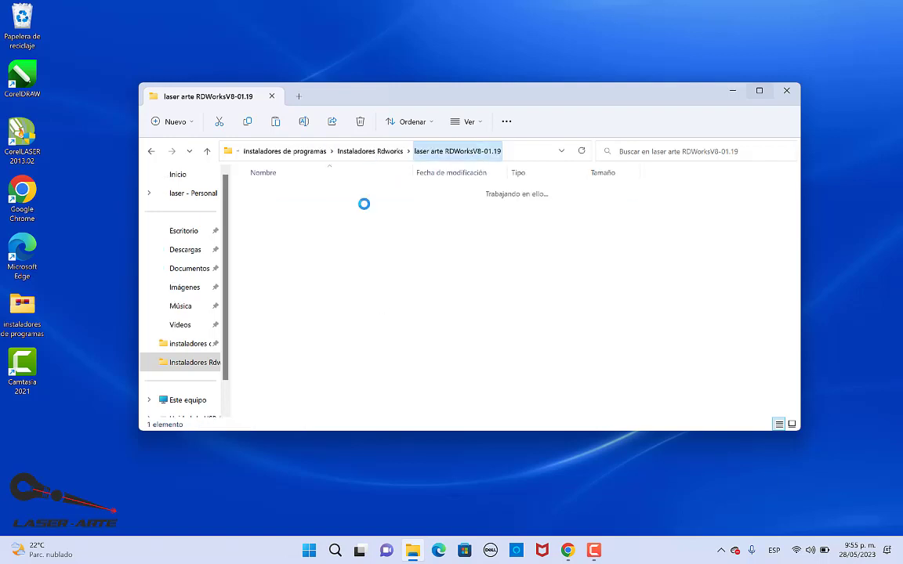
left_click(370, 151)
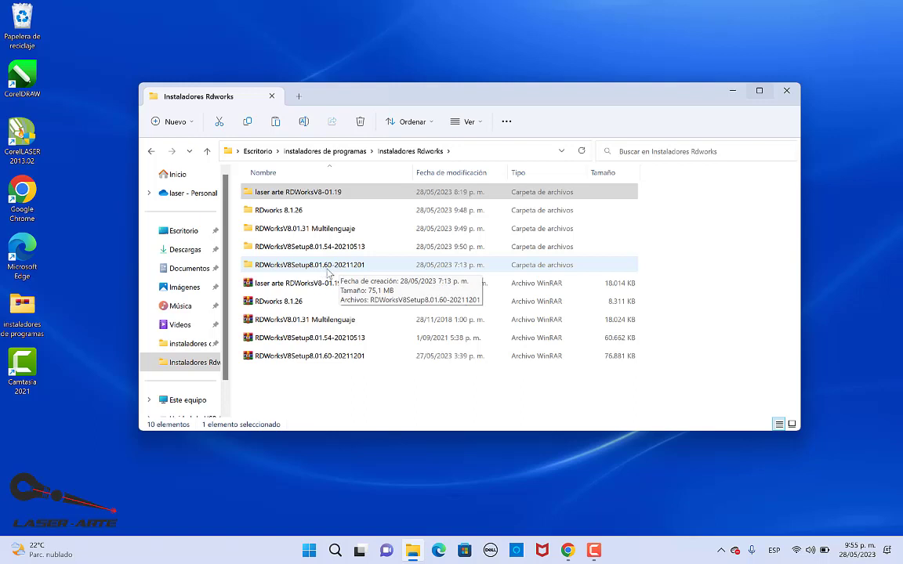
double_click(335, 267)
right_click(333, 196)
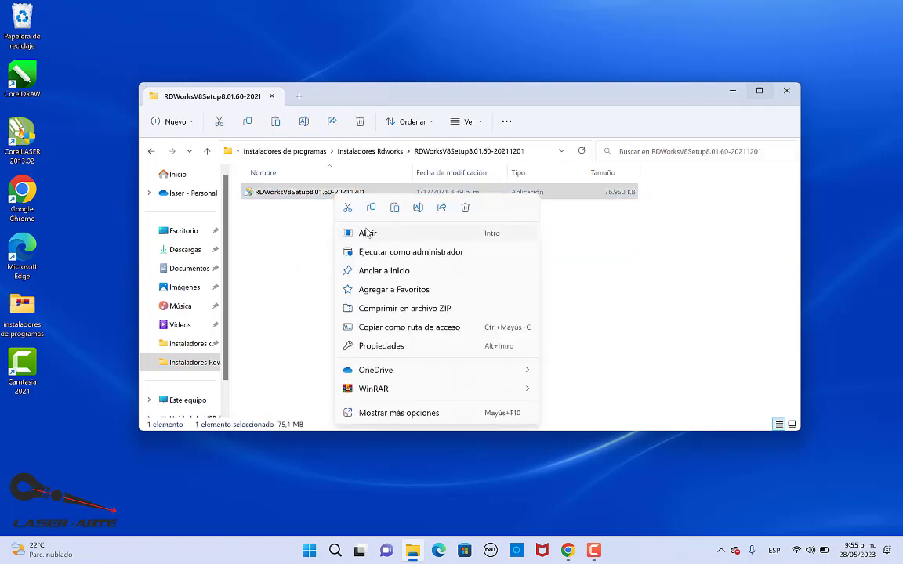
left_click(376, 253)
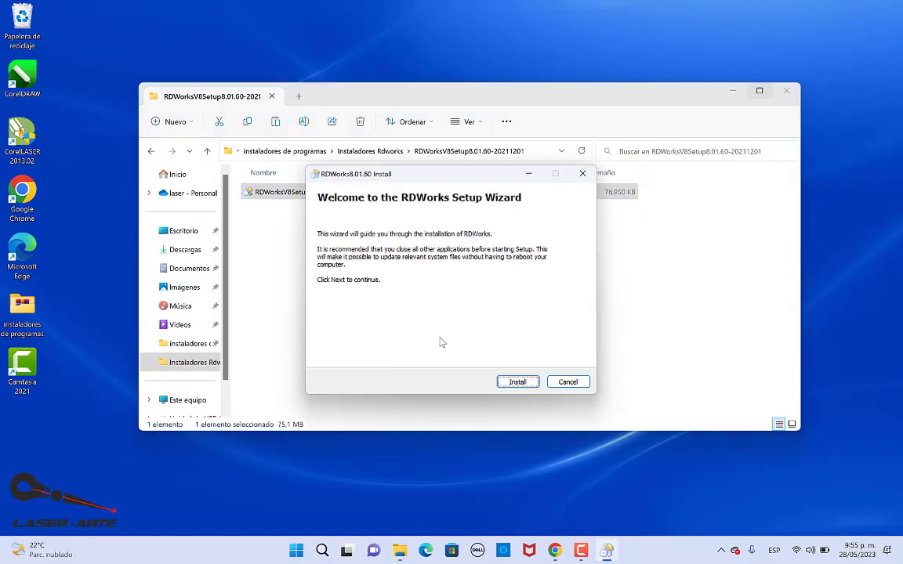
Run the RDWorks 8.01.60 setup and prepare the CorelDraw_Laser plugin with Plug LaserWork and Locate install path enabled
left_click(530, 381)
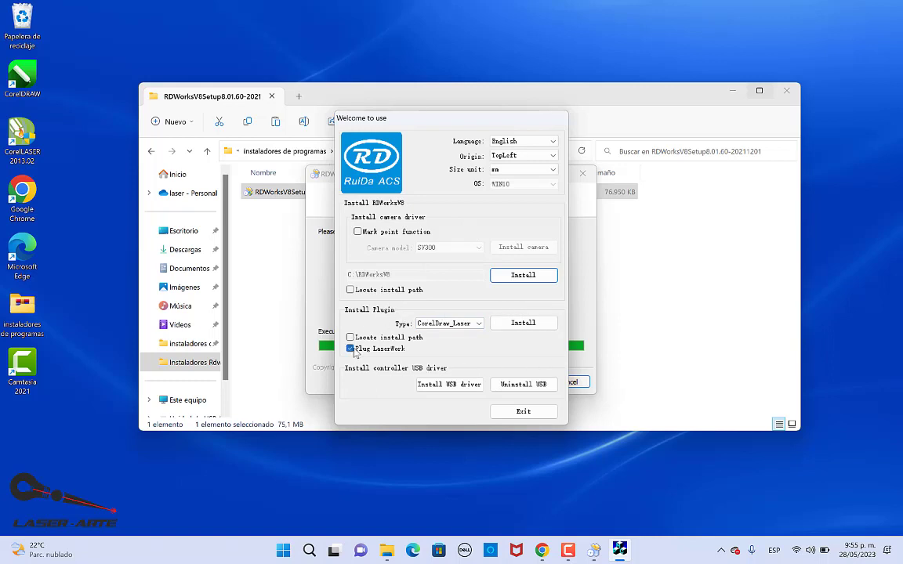
left_click(463, 327)
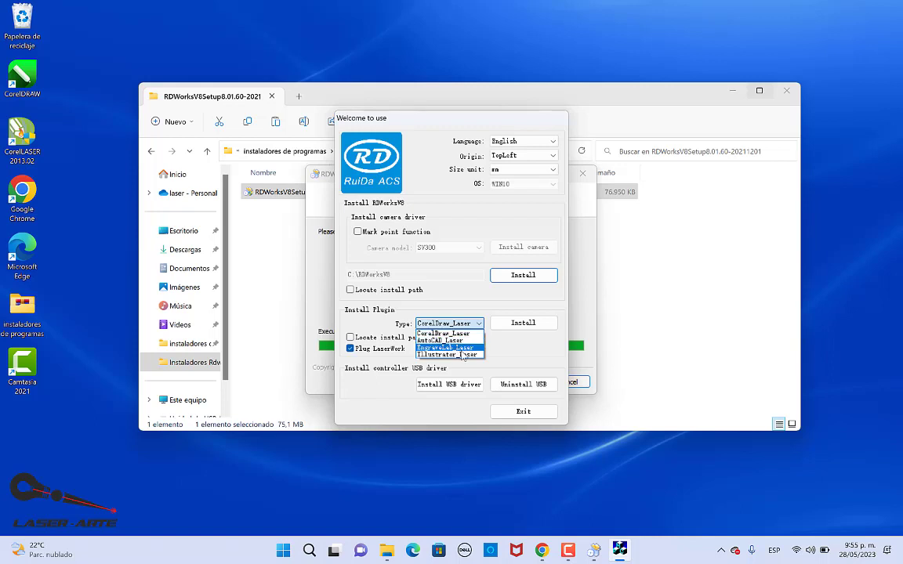
left_click(447, 322)
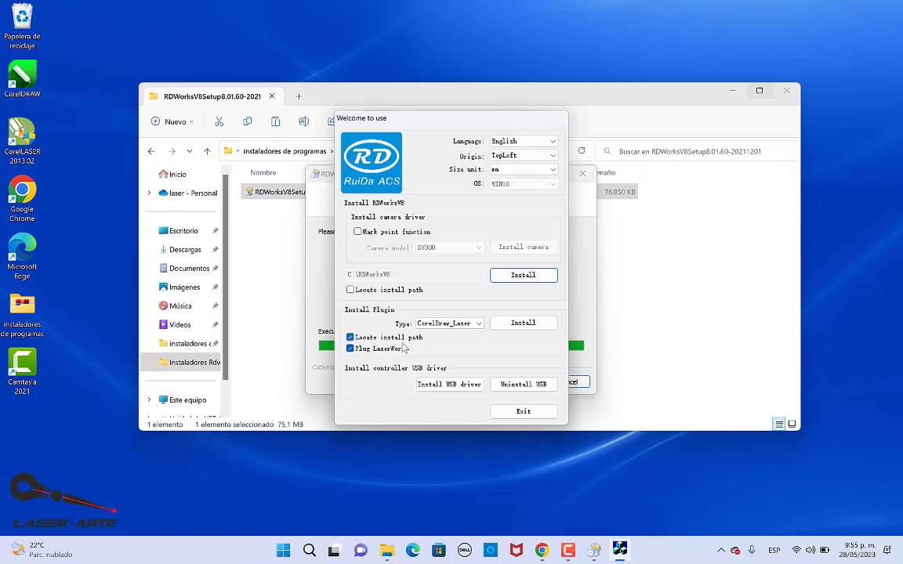
Start the plugin installation and set the install path to CorelDRAW Graphics Suite 2022 under C:, Archivos de programa, Corel
left_click(523, 324)
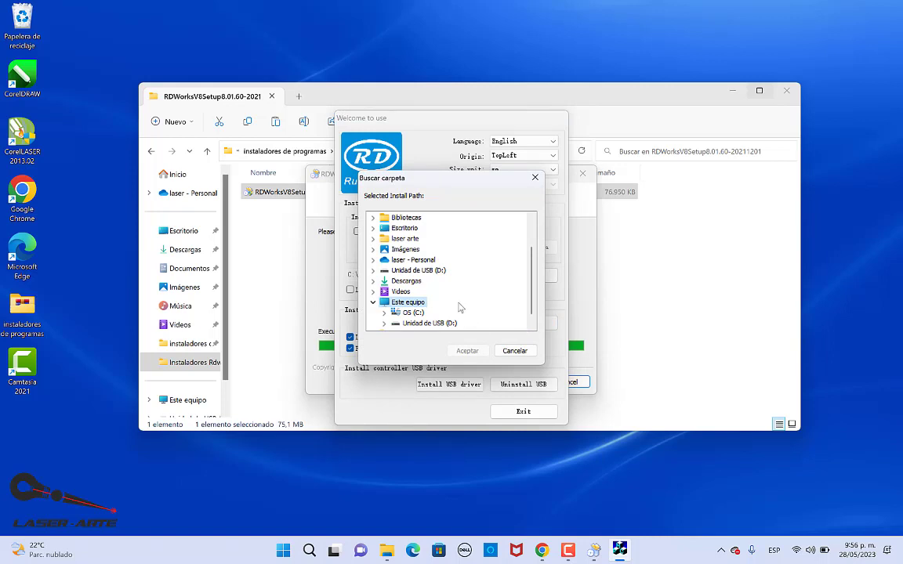
left_click(413, 312)
scroll(434, 301, "down", 1)
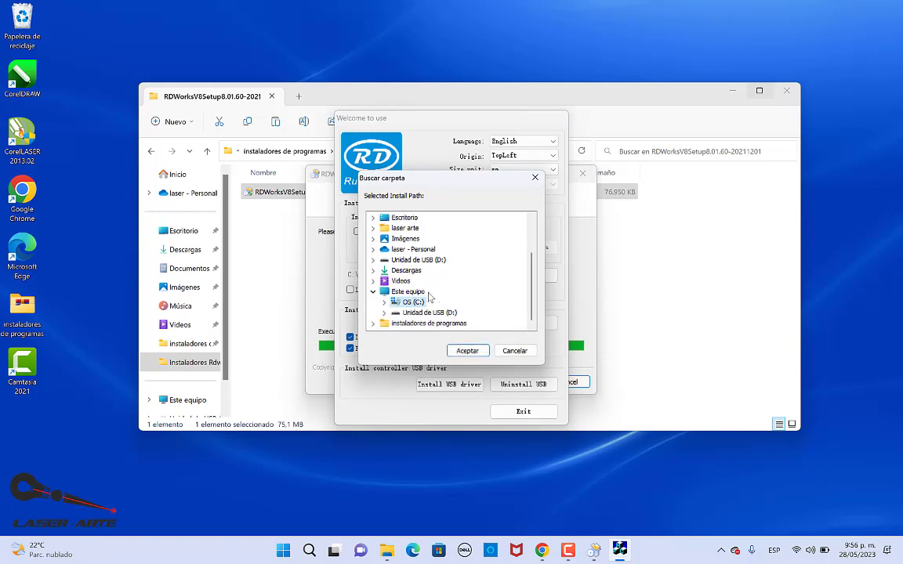
double_click(435, 301)
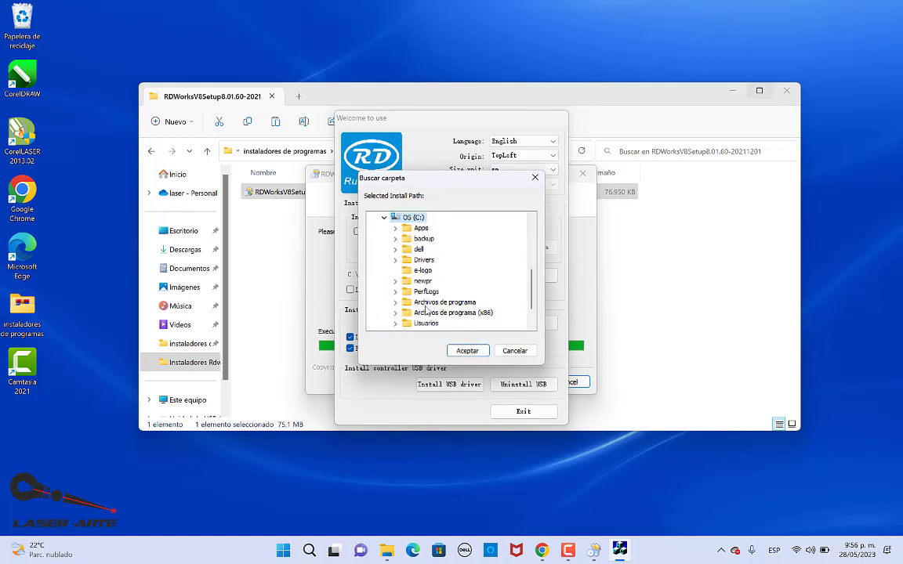
left_click(396, 303)
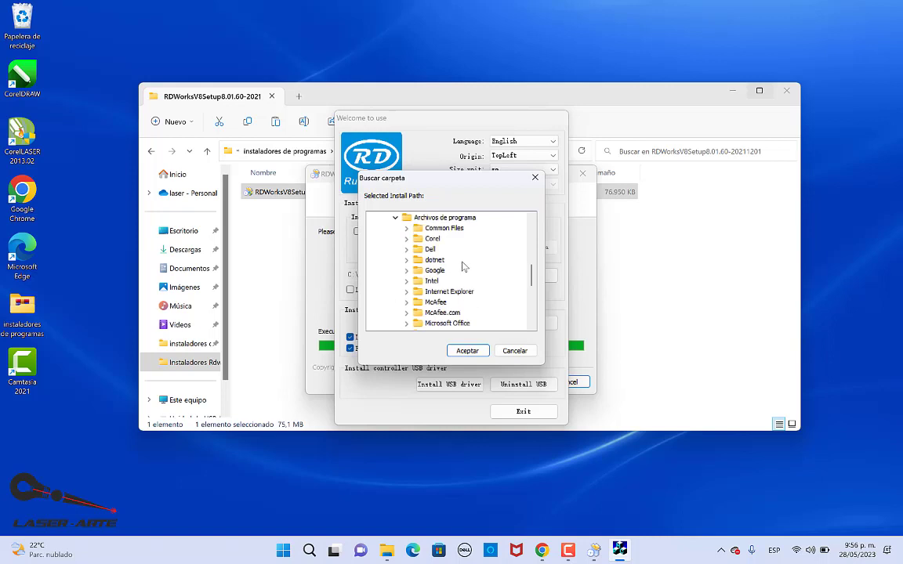
left_click(407, 240)
left_click(474, 249)
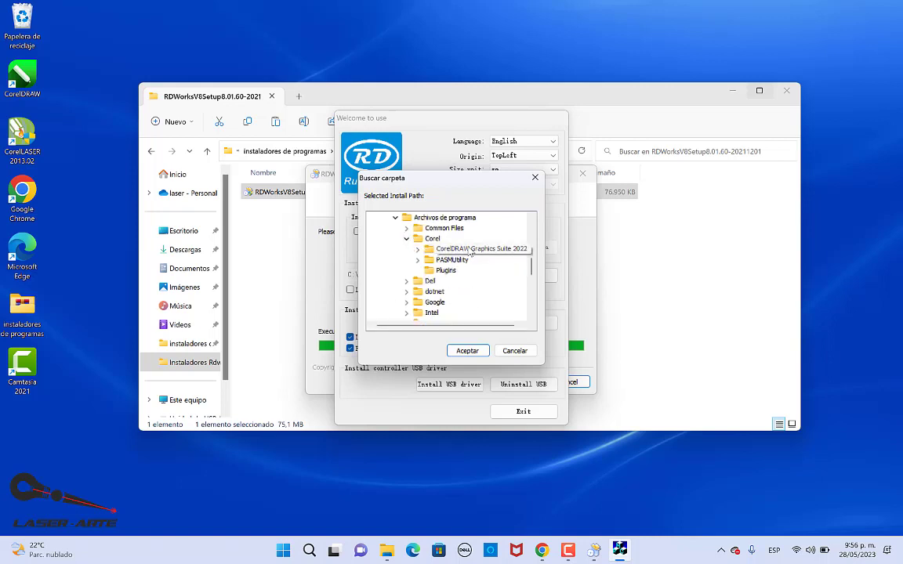
left_click(471, 352)
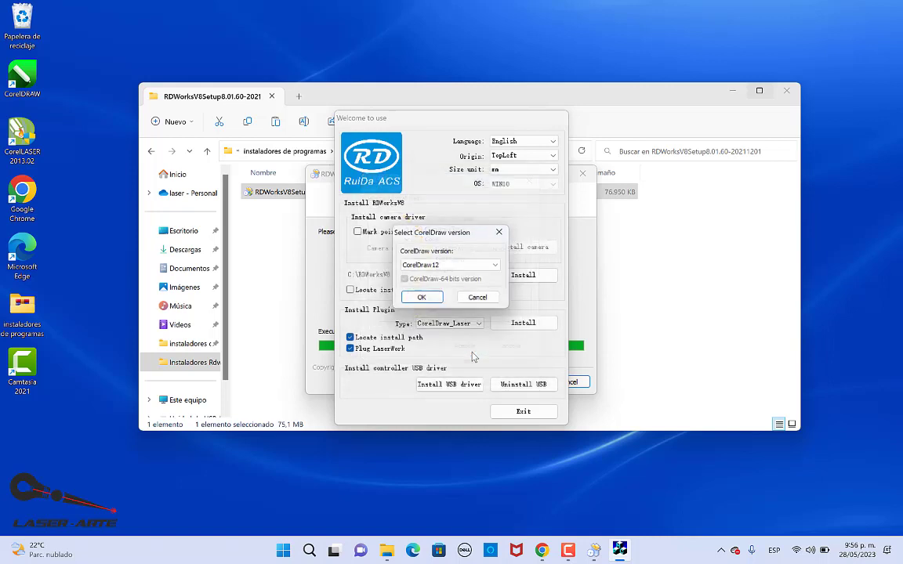
Complete the plugin installation for CorelDraw2021 with the 64-bit version option, then exit the installer and close its folder window
left_click(479, 266)
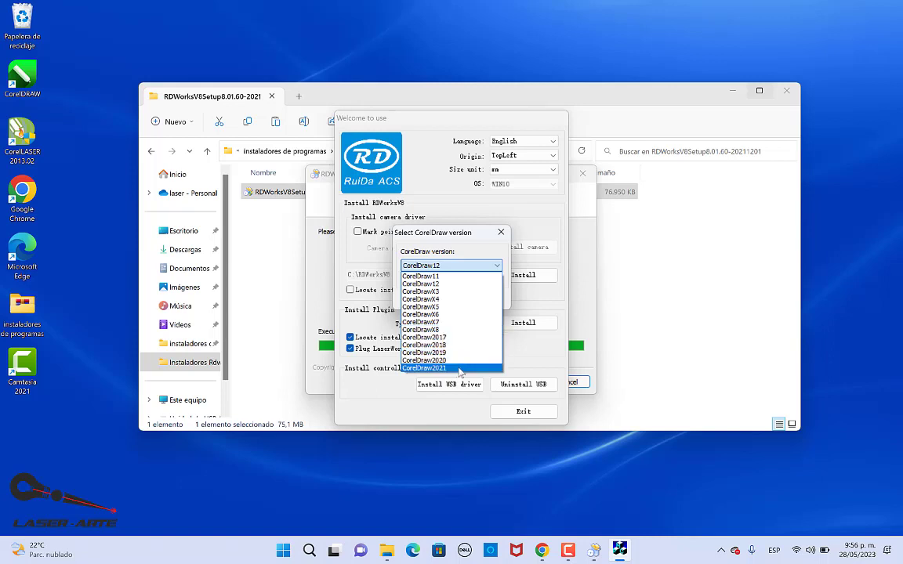
left_click(446, 369)
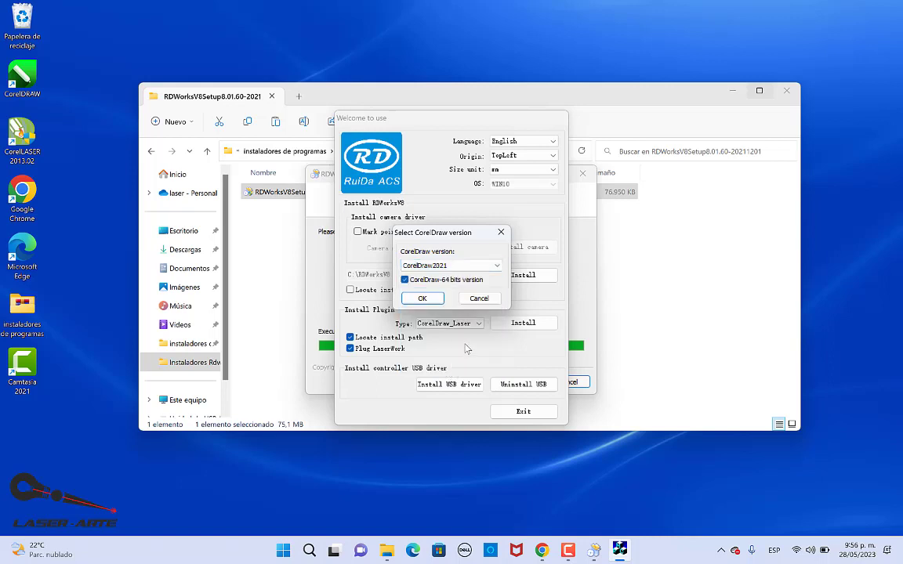
left_click(436, 302)
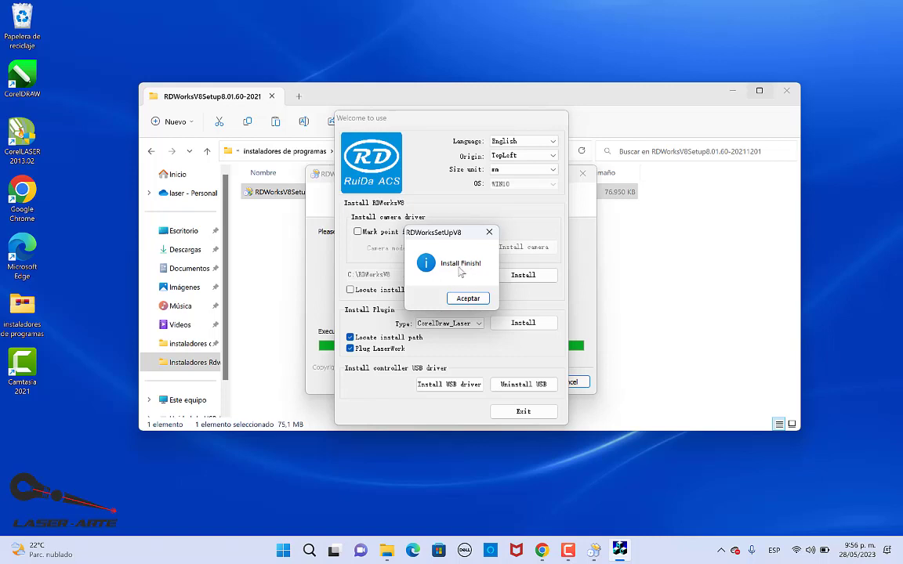
left_click(475, 301)
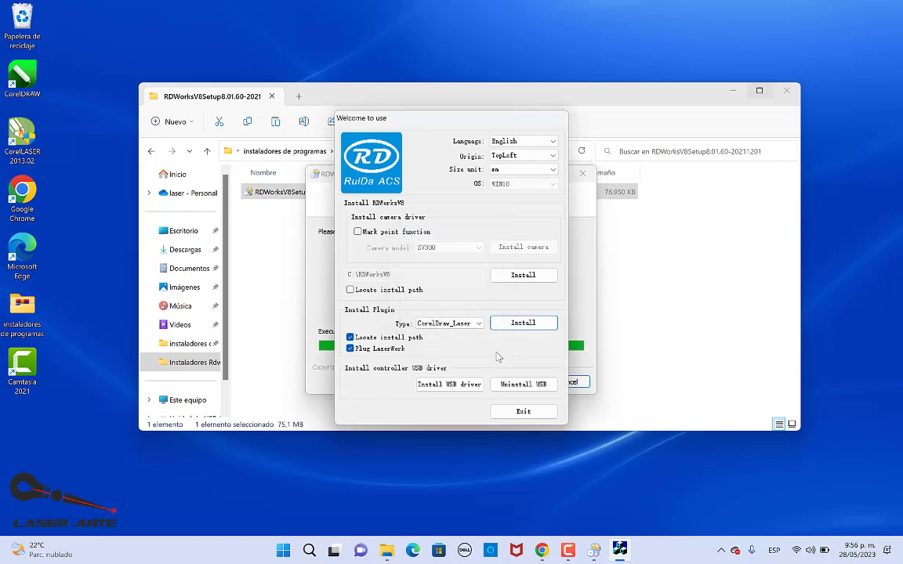
left_click(522, 412)
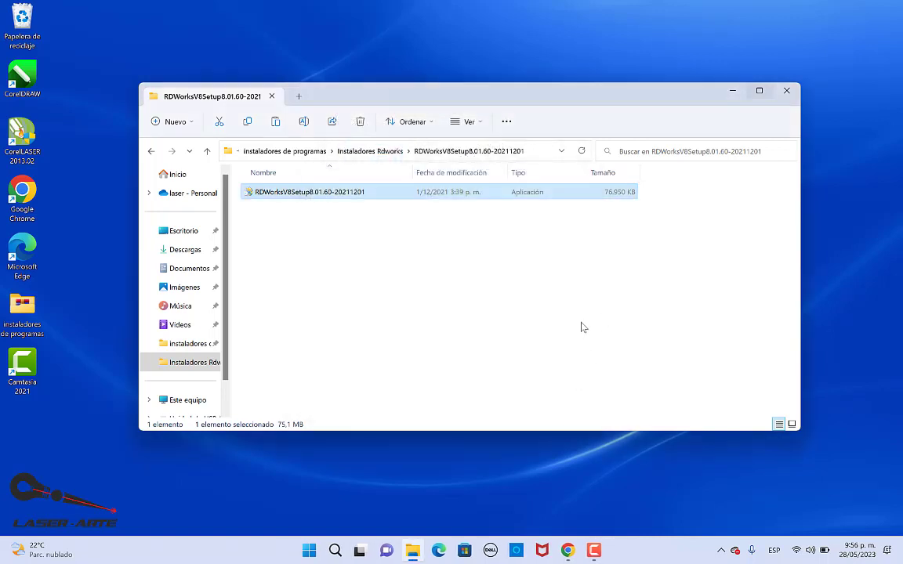
left_click(786, 91)
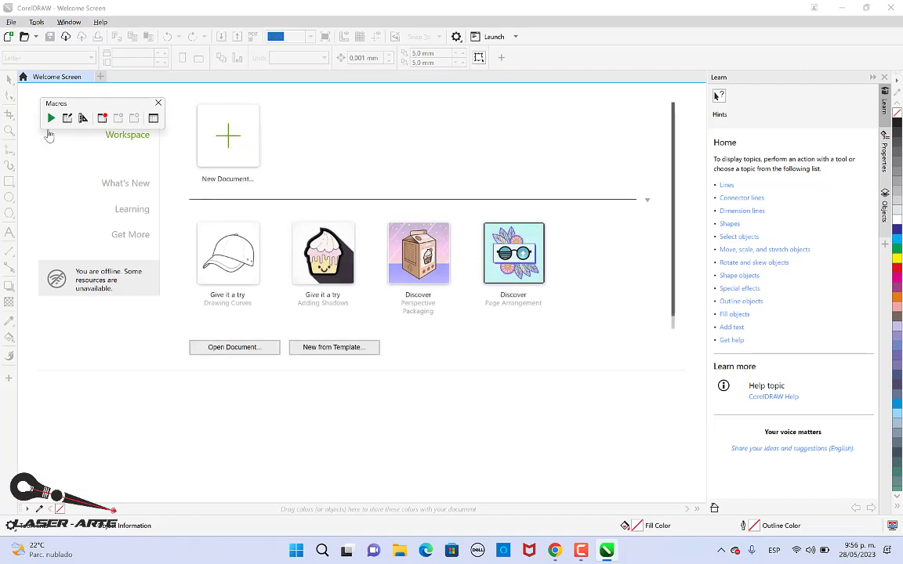
Switch to CorelDRAW, move the Macros toolbar clear of the Welcome Screen sections, and run the RDWorksV8.ImportDstFile macro
left_click_drag(93, 102, 553, 113)
left_click(440, 124)
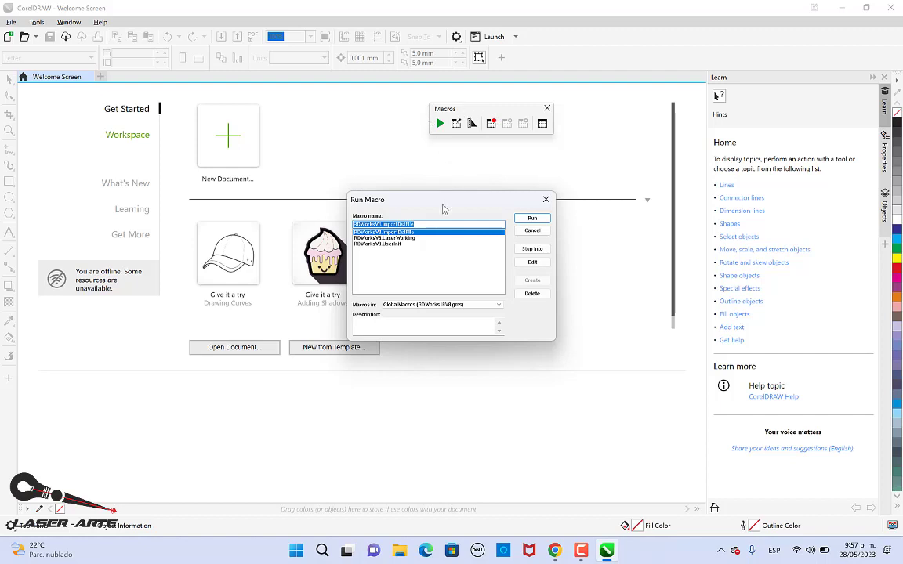
left_click_drag(442, 207, 500, 196)
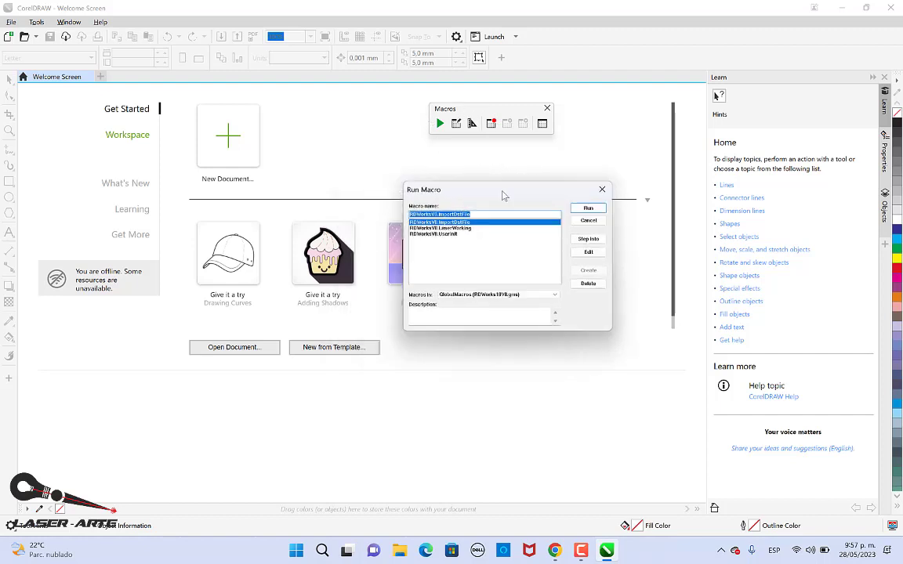
left_click(462, 234)
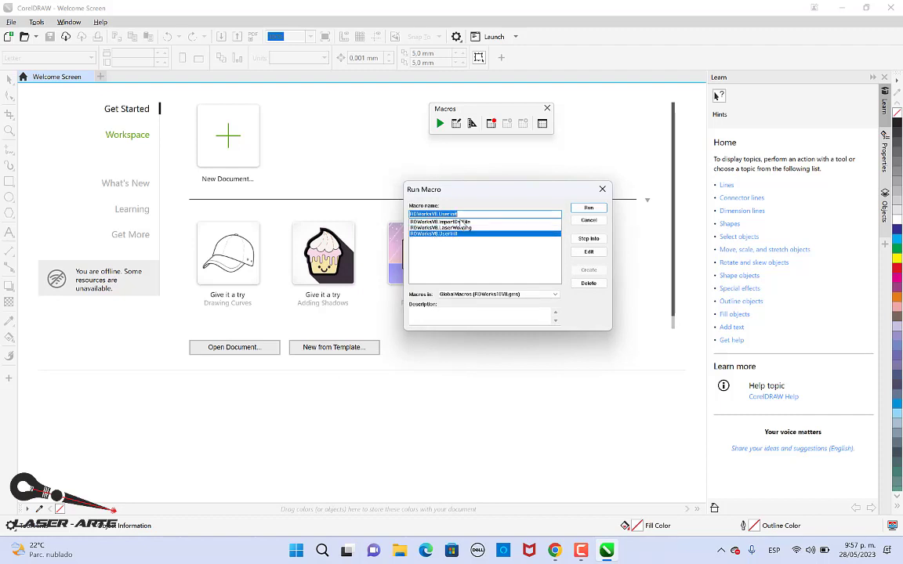
left_click(461, 222)
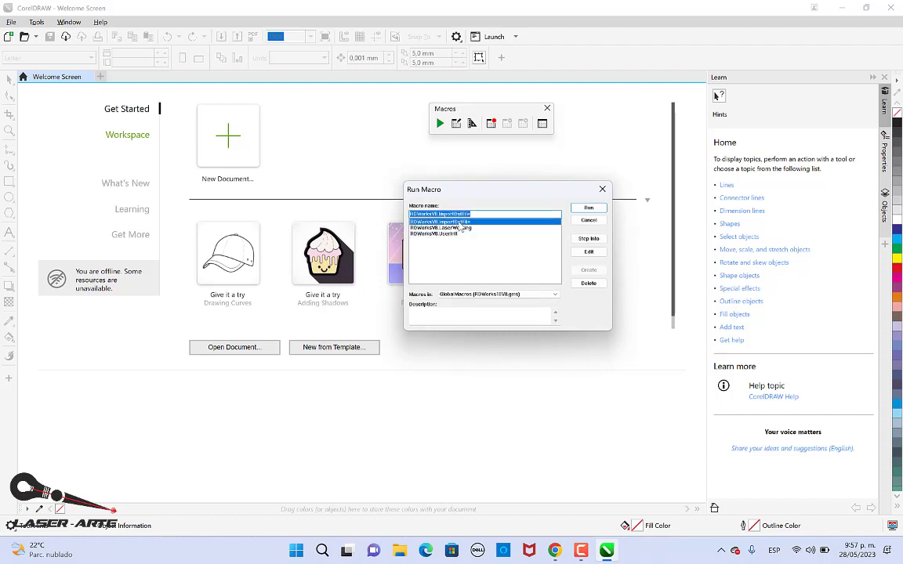
left_click(588, 209)
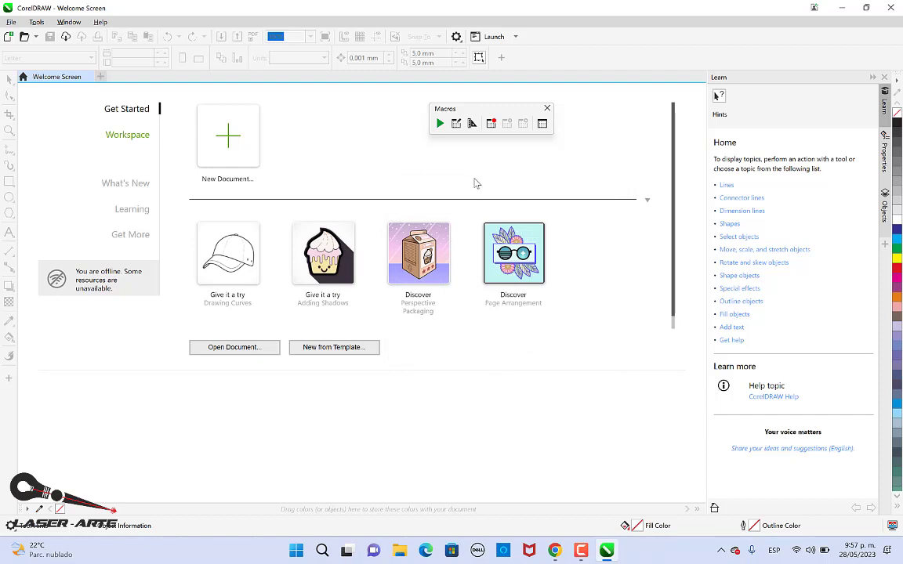
Run the RDWorksV8.LaserWorking macro from the global macros
left_click(439, 123)
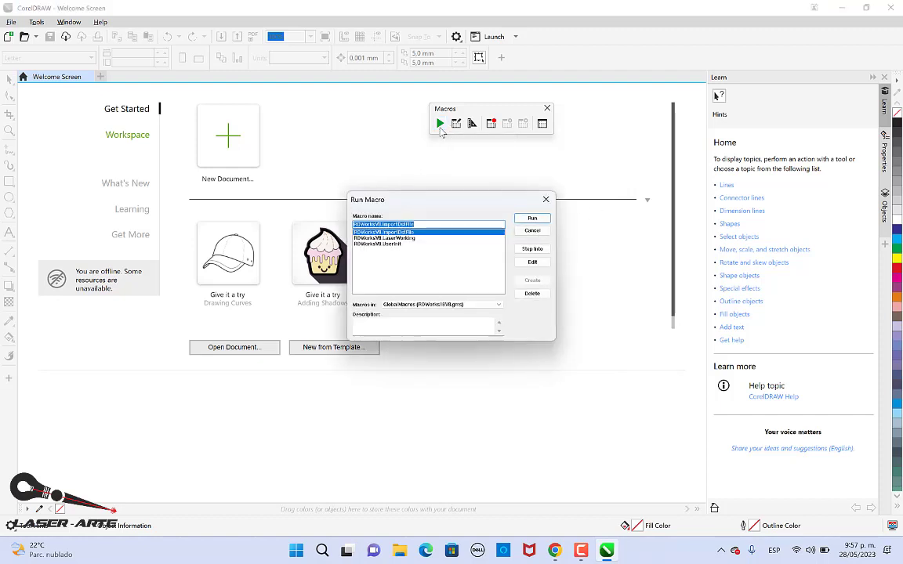
left_click(416, 238)
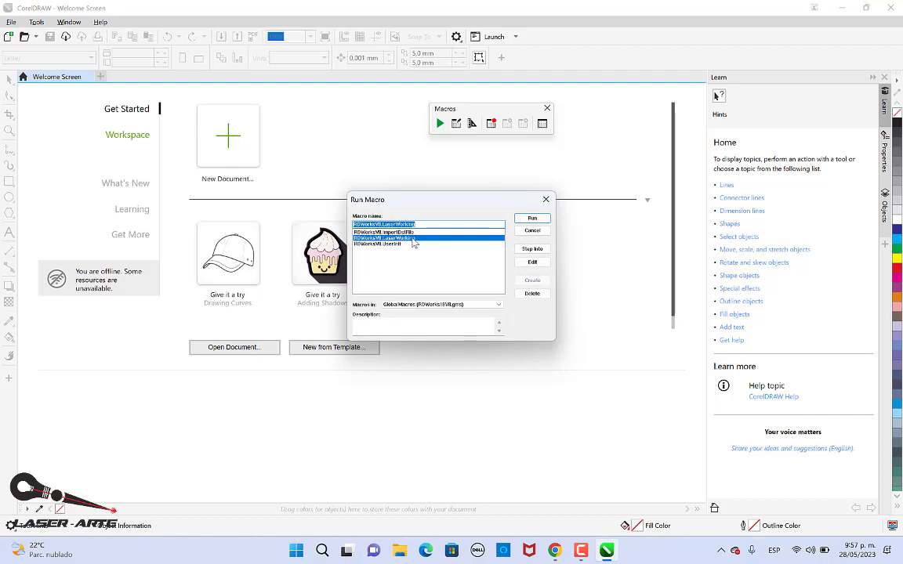
left_click(533, 219)
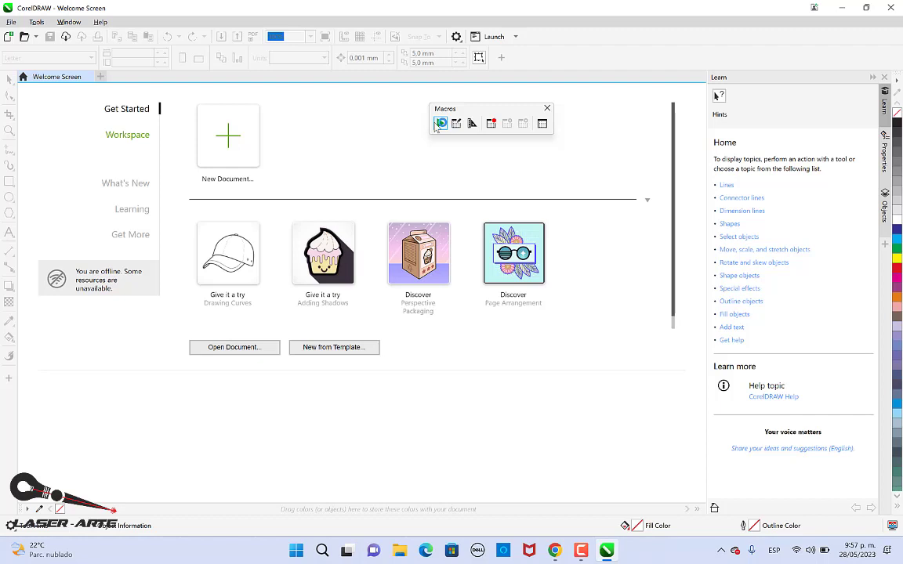
Run the RDWorksV8.UserInit macro from the global macros
left_click(439, 124)
left_click(439, 124)
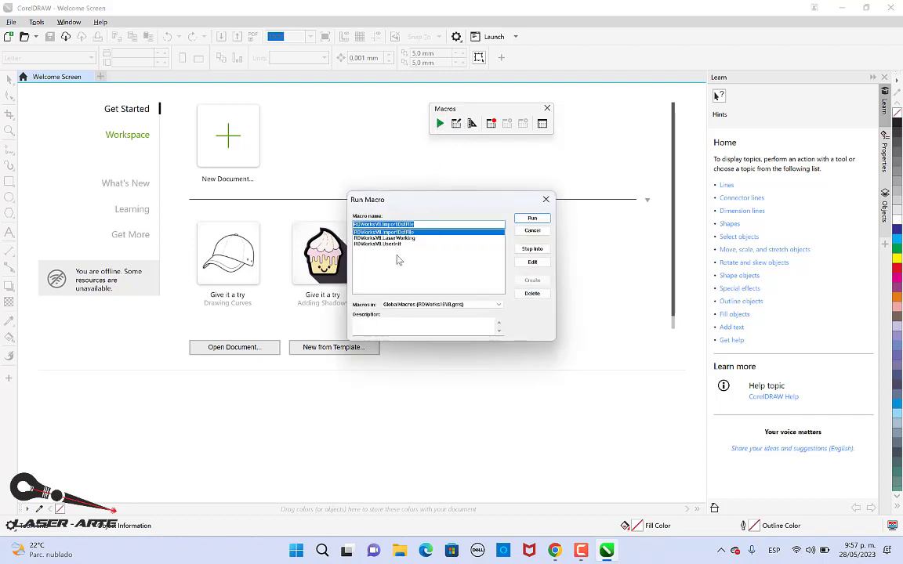
left_click(396, 244)
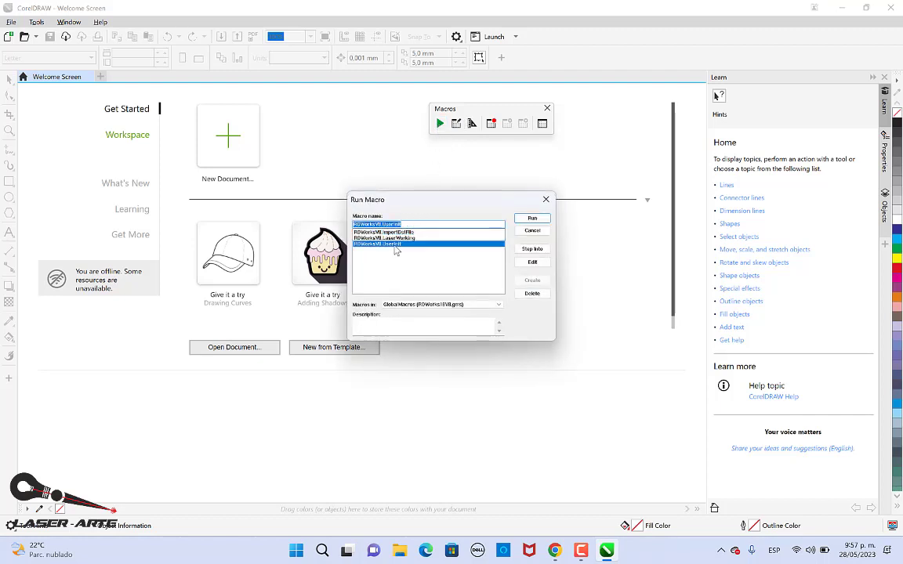
left_click(533, 219)
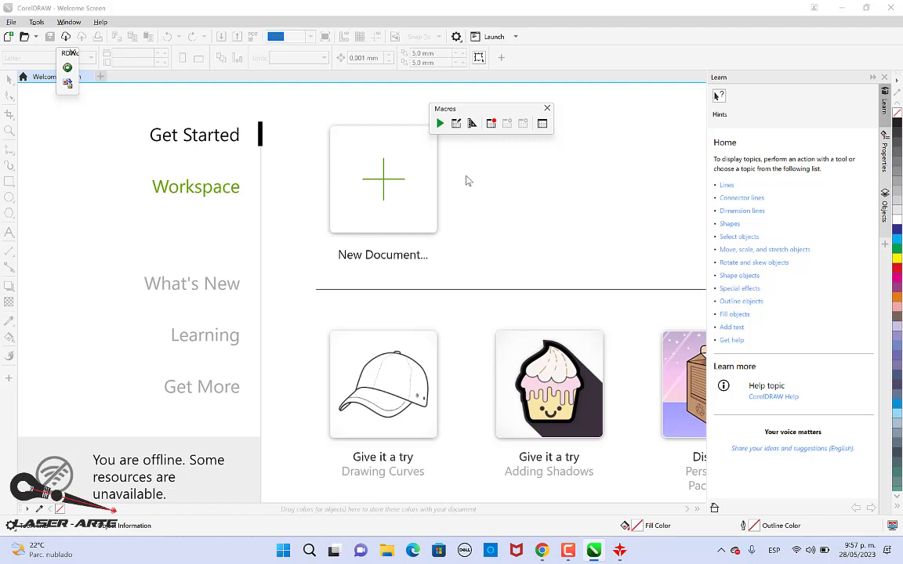
Dock the floating RDWorks toolbar beside the property bar and close the Macros toolbar
left_click_drag(62, 52, 610, 57)
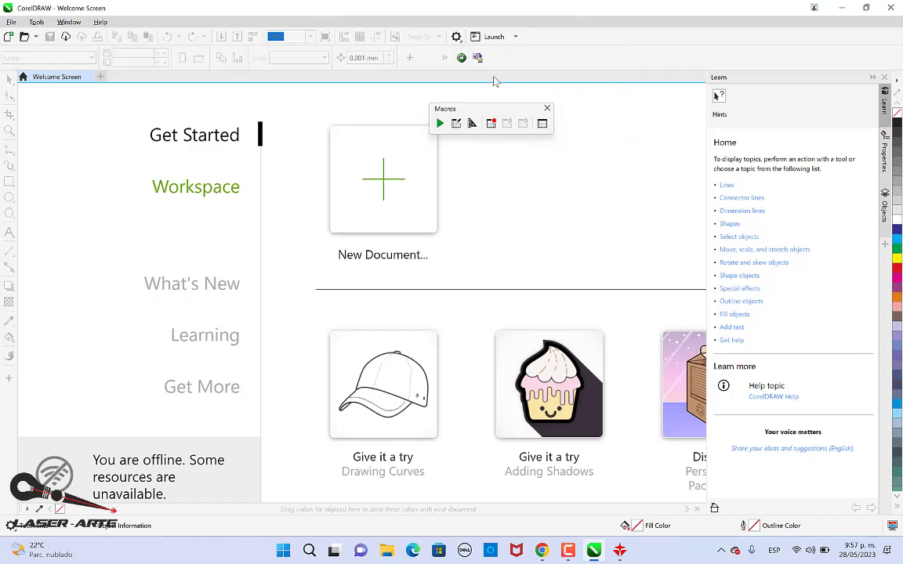
left_click_drag(511, 109, 548, 121)
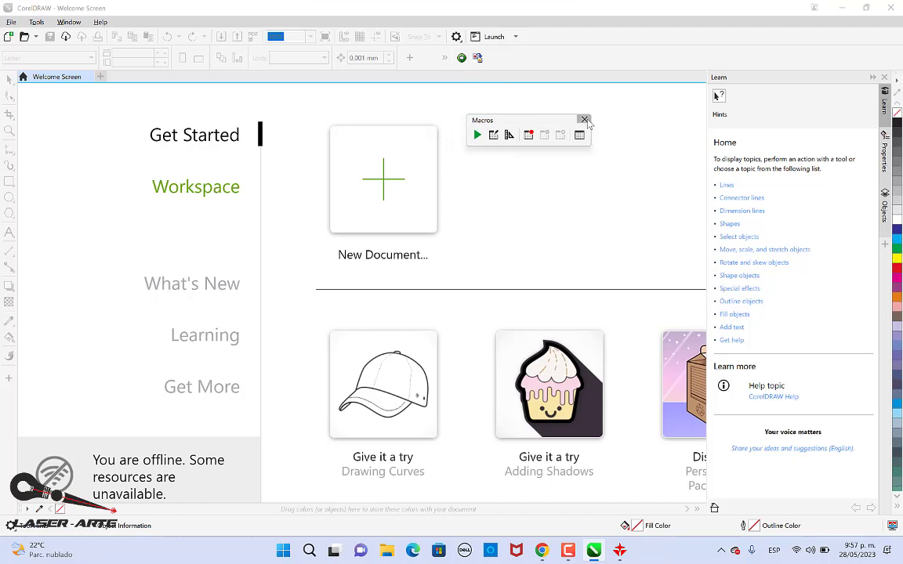
left_click(585, 120)
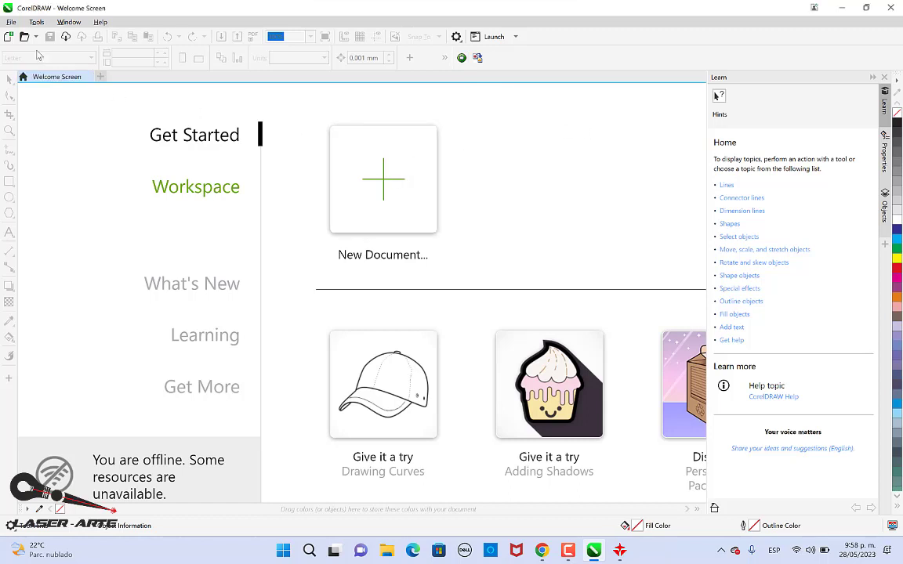
Create a new portrait Letter document from the CorelDRAW Default preset and close the Learn docker
left_click(8, 36)
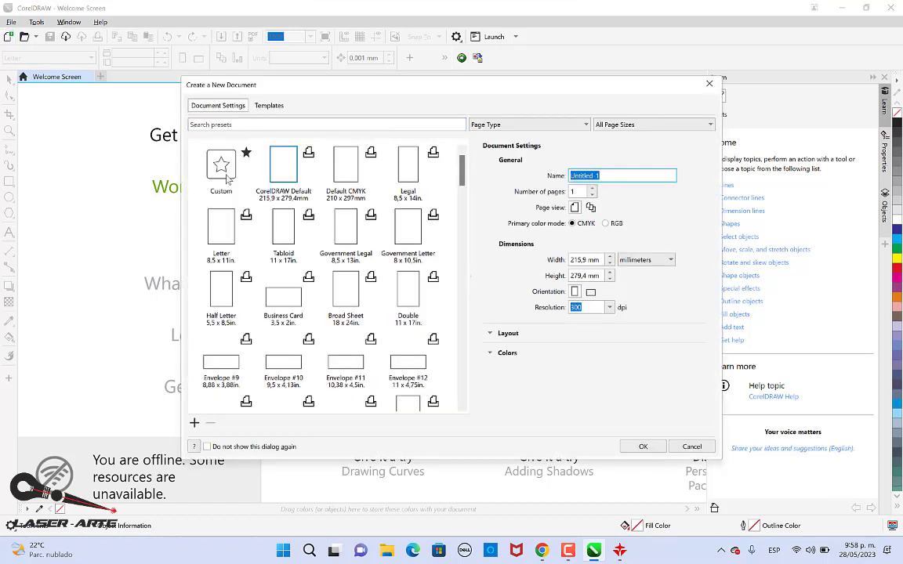
key("Escape")
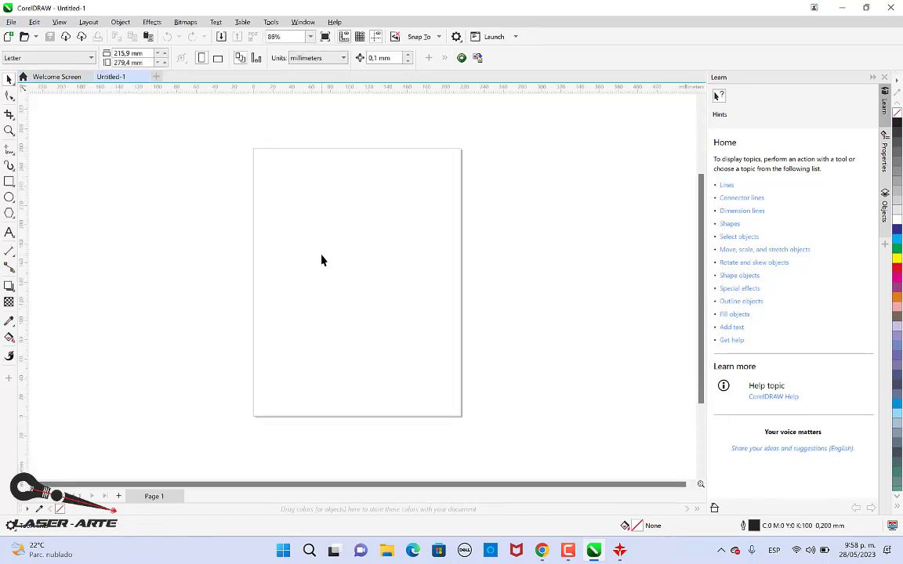
left_click(884, 78)
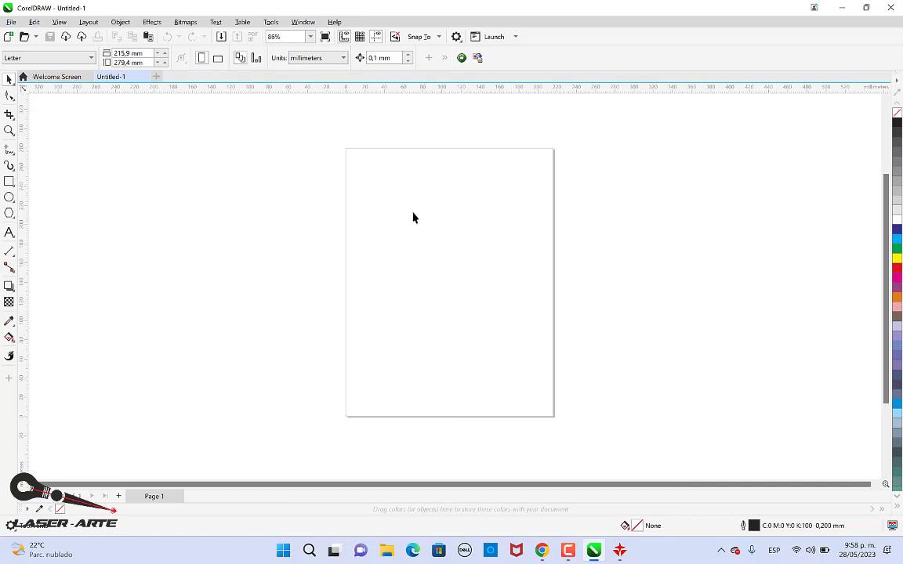
Draw a rectangle about 37 by 26 mm in the upper part of the page and switch to RDWorksV8
left_click(9, 181)
left_click_drag(409, 191, 452, 223)
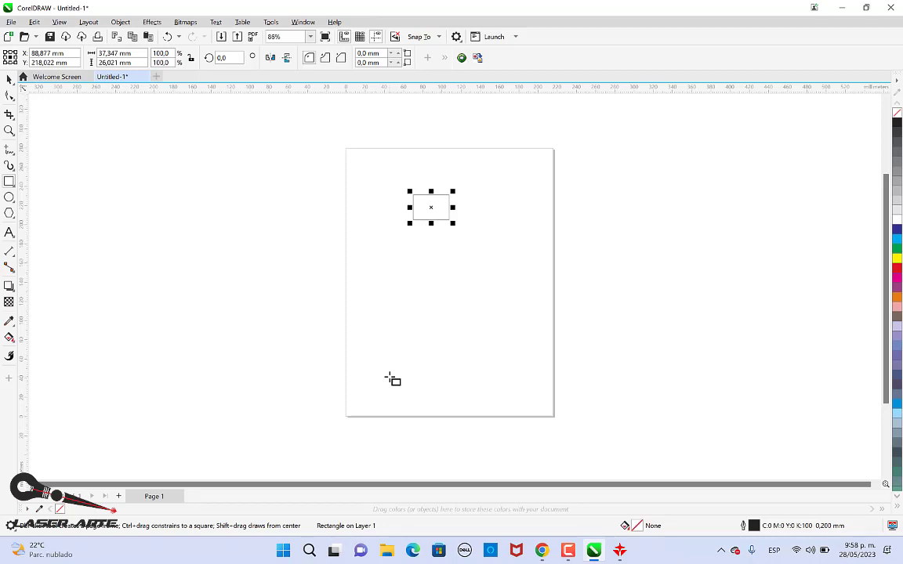
left_click(619, 551)
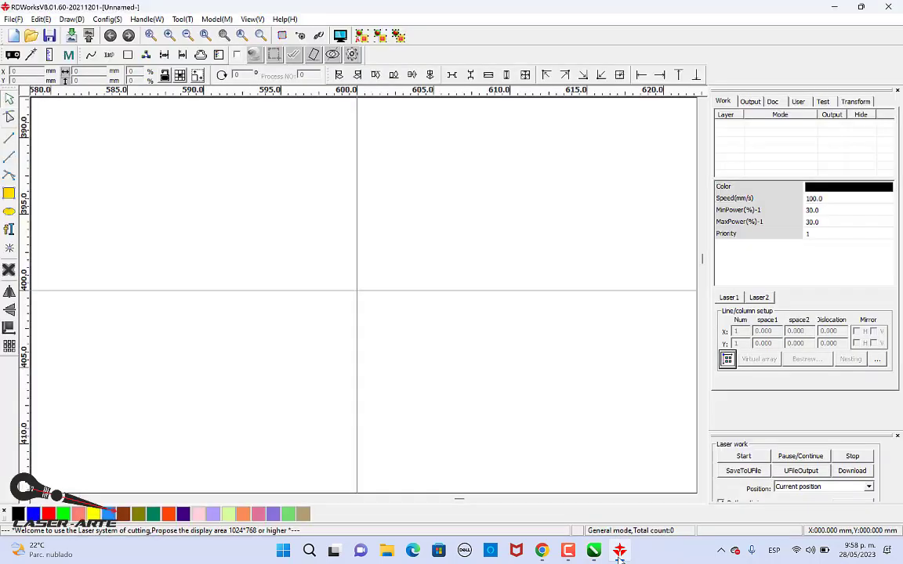
scroll(390, 307, "down", 10)
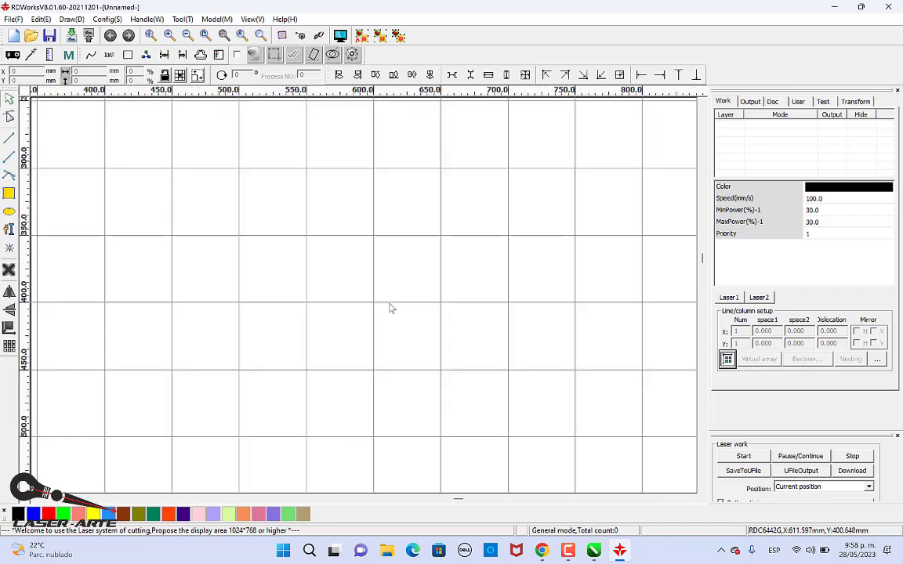
Look over the whole empty laser work area, close RDWorksV8 and return to the drawing in CorelDRAW
scroll(357, 337, "up", 3)
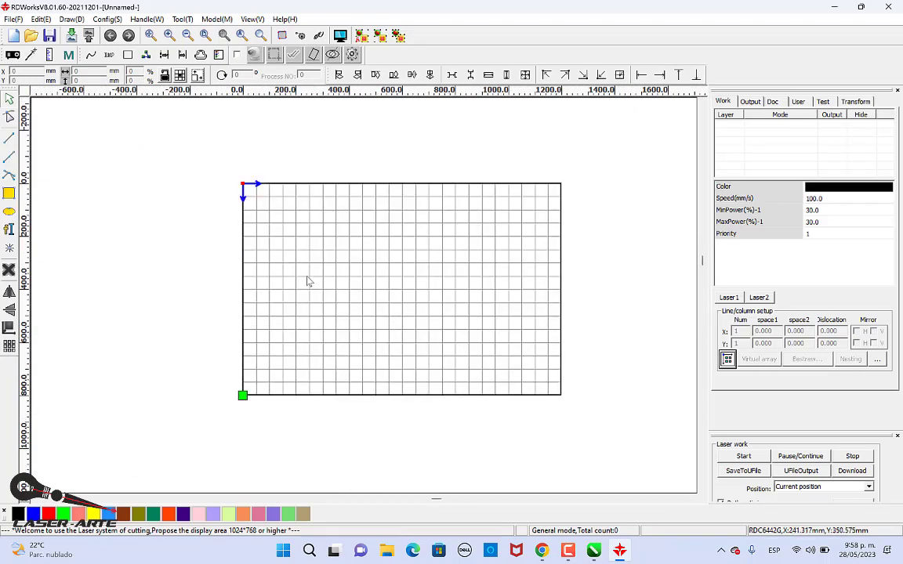
left_click(891, 7)
left_click(455, 303)
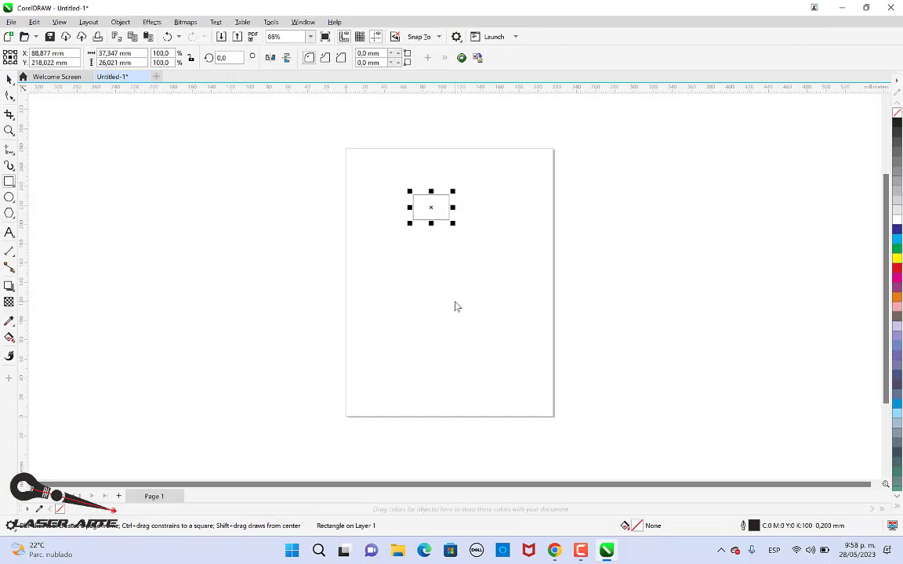
Resize the rectangle on the page to 20 mm wide and 20 mm high, and deselect it
left_click(10, 80)
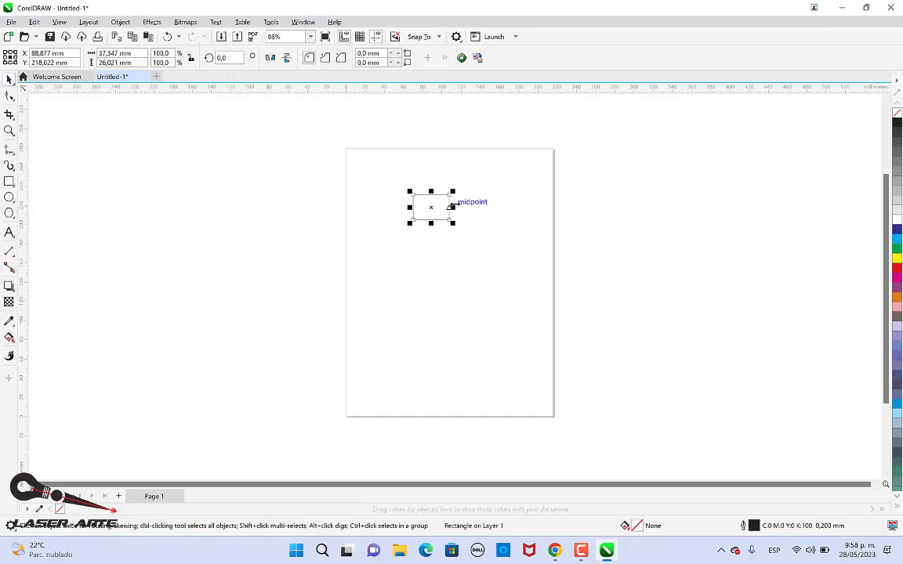
left_click(481, 178)
left_click_drag(481, 177, 407, 234)
scroll(435, 208, "up", 1)
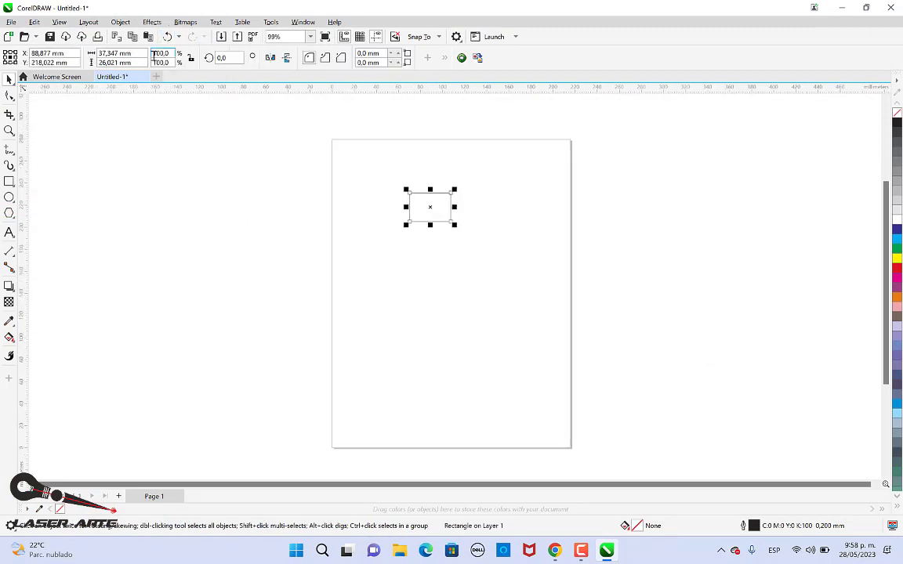
left_click(114, 52)
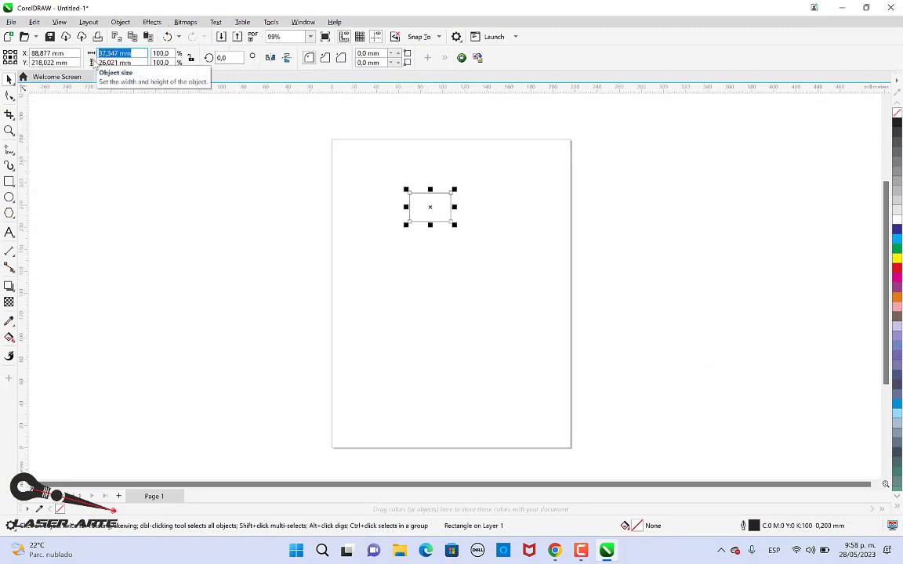
type("20")
key("Tab")
type("2")
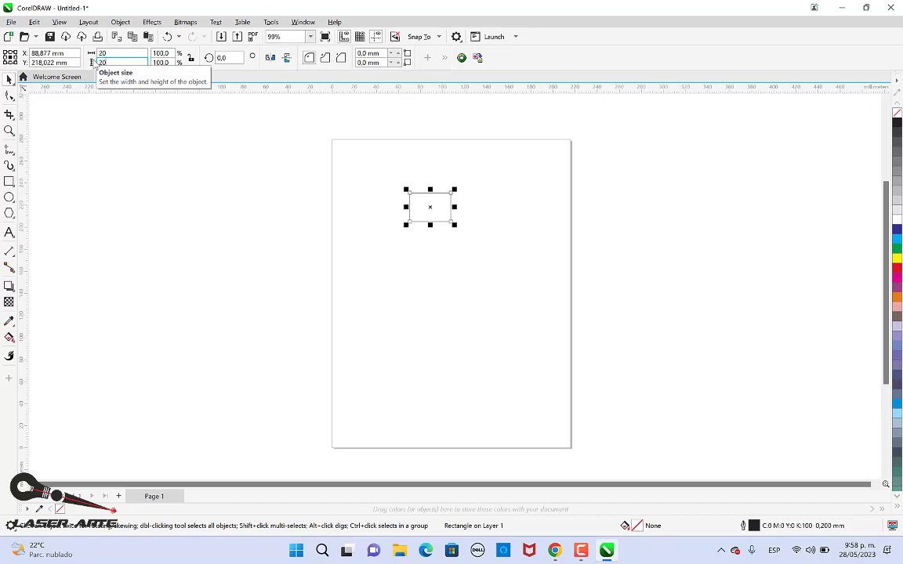
type("0")
key("Return")
left_click(345, 177)
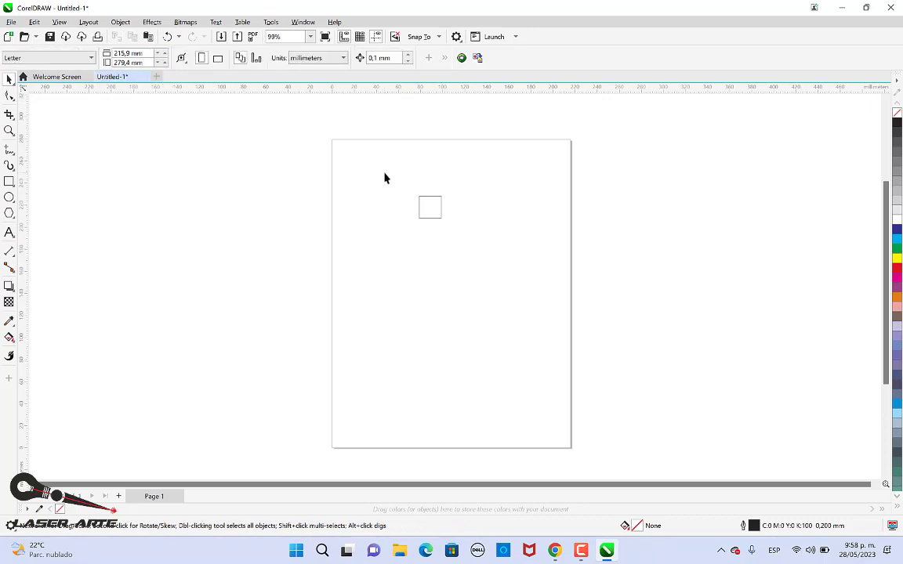
Send the 20 mm square to RDWorksV8 through the laser plugin and check its dimensions there
left_click(435, 198)
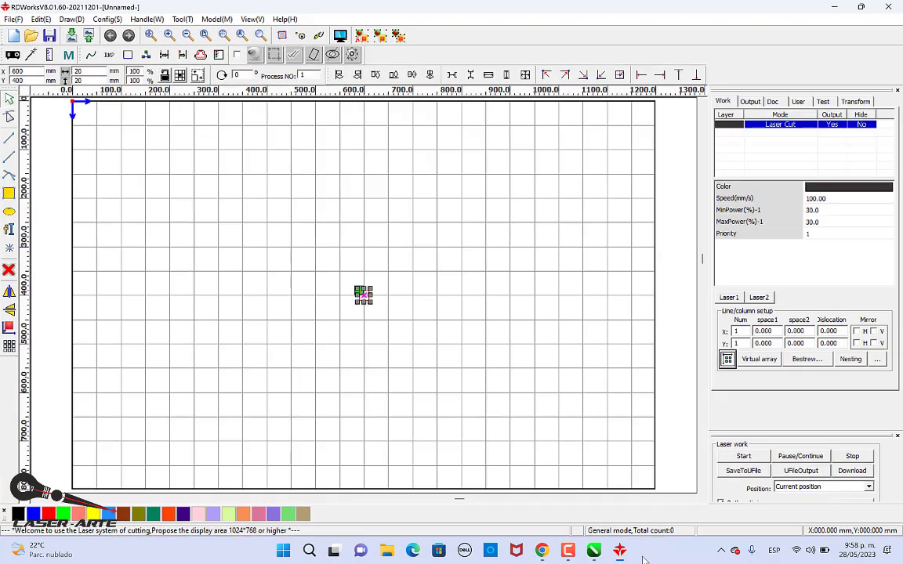
left_click(370, 302)
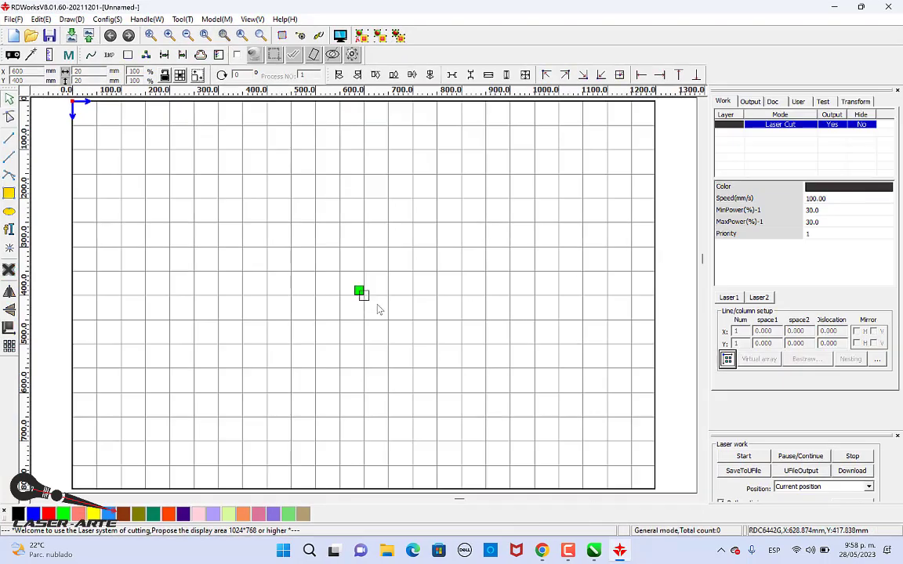
scroll(368, 303, "up", 2)
left_click(363, 288)
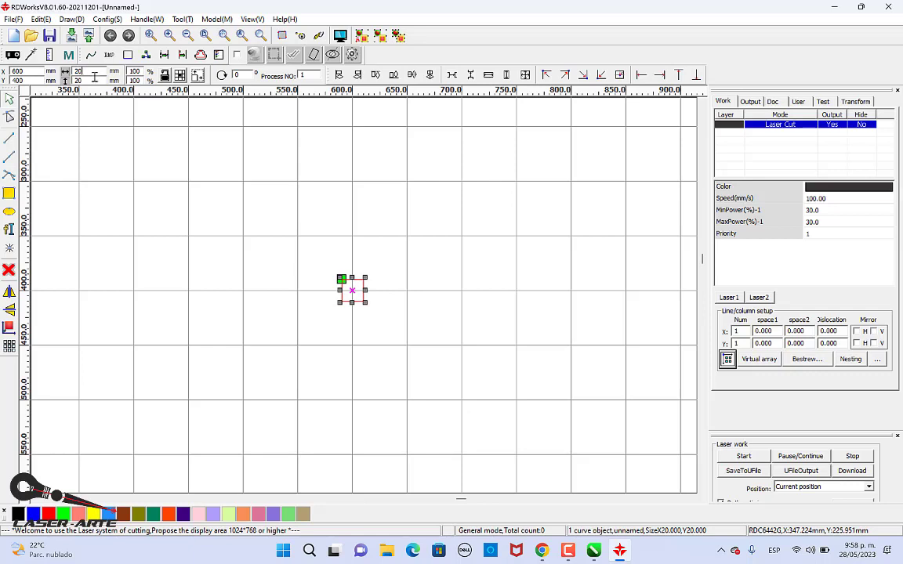
left_click(360, 210)
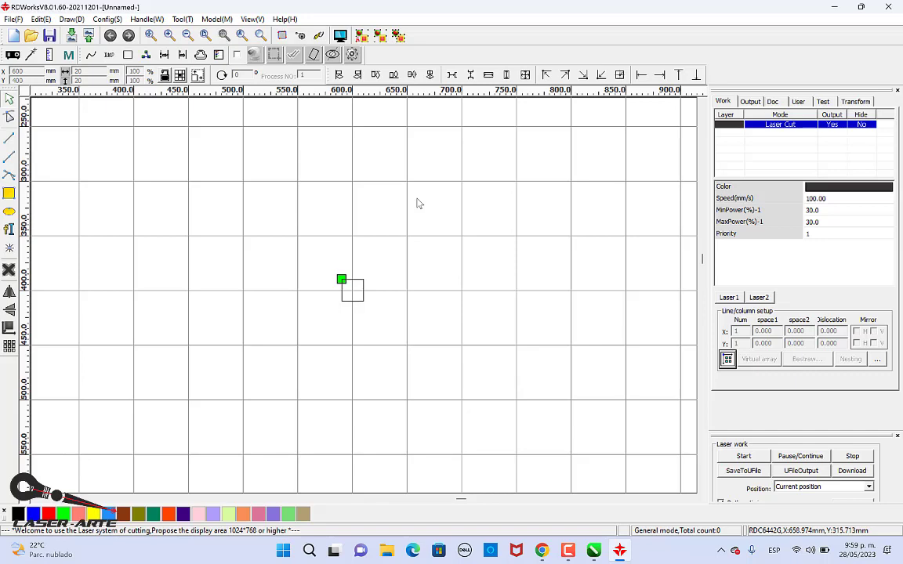
Open the Instaladores Rdworks folder inside instaladores de programas and examine the available RDWorks versions
left_click(389, 551)
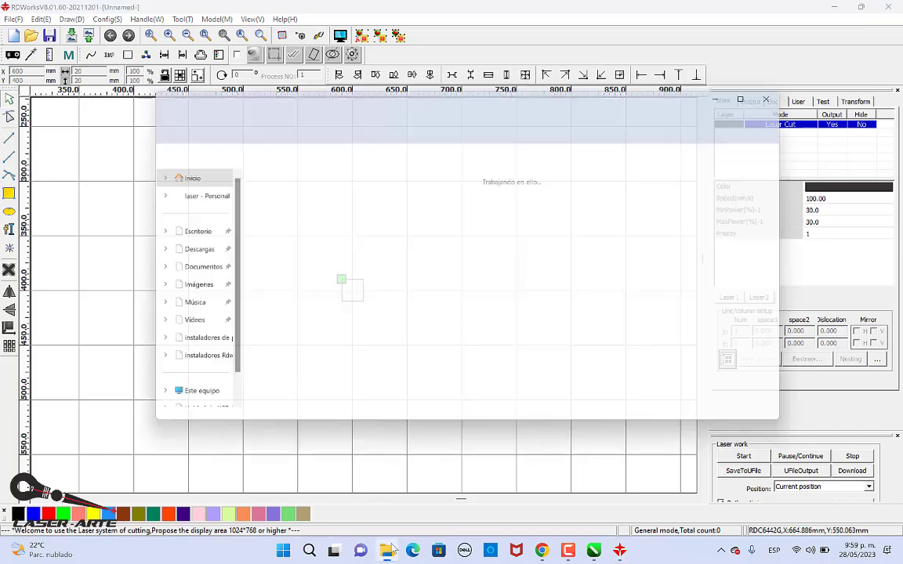
left_click(193, 343)
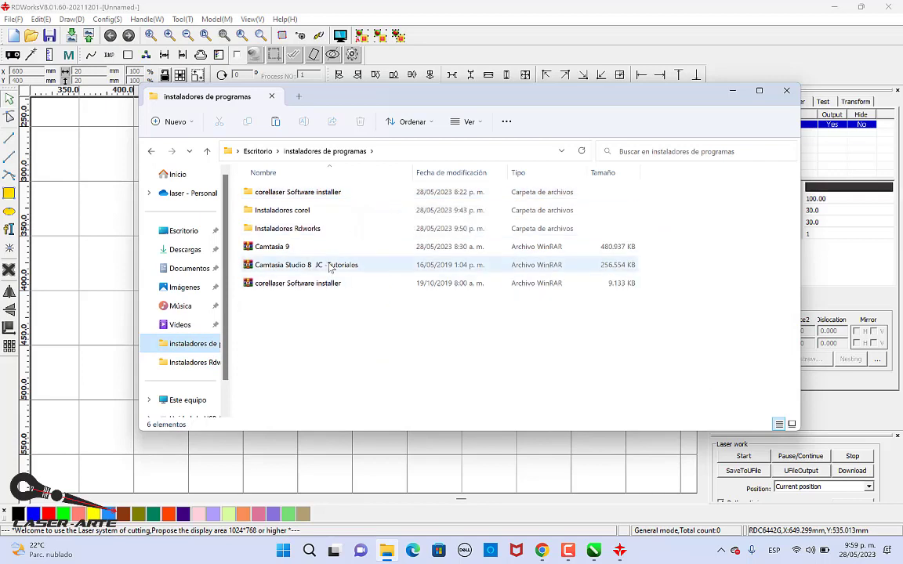
double_click(314, 228)
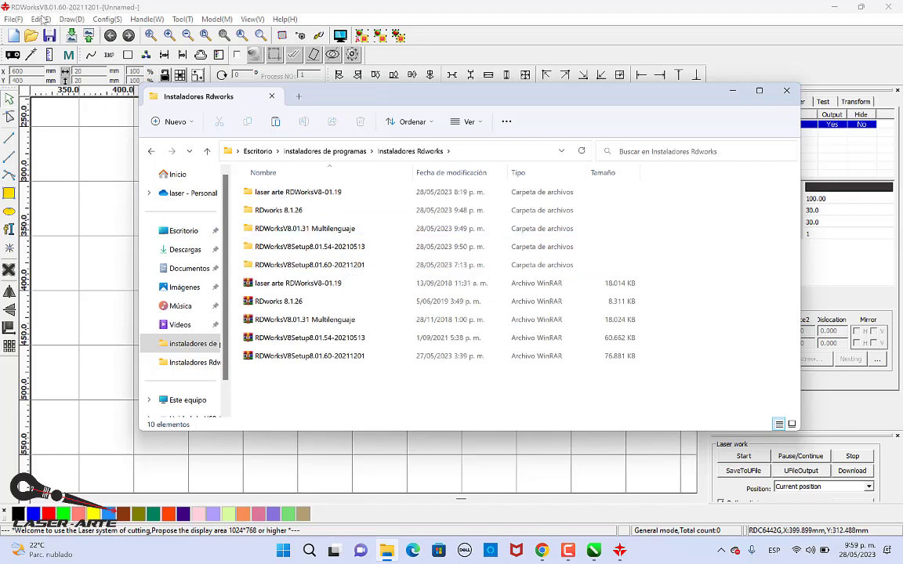
left_click(96, 194)
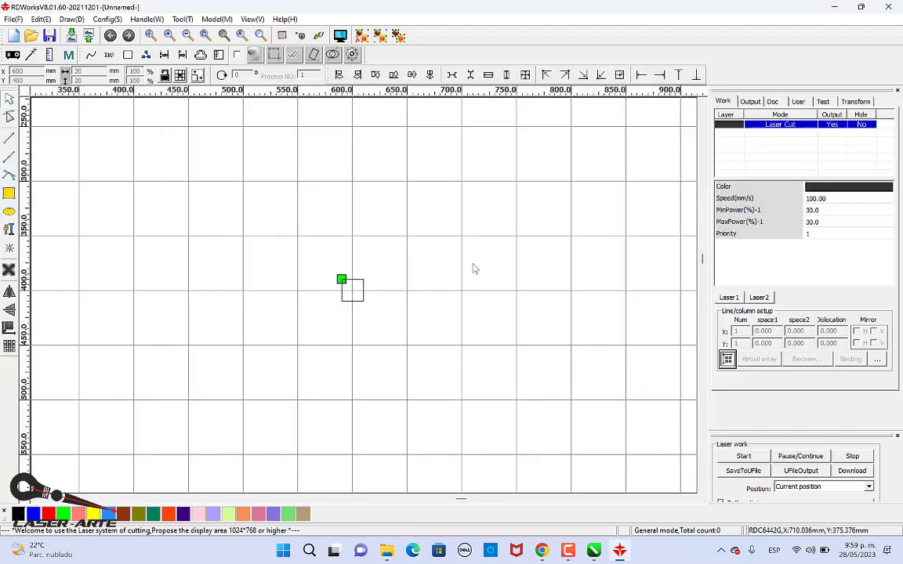
Inspect the imported square on the laser work area and close RDWorksV8
scroll(440, 311, "down", 3)
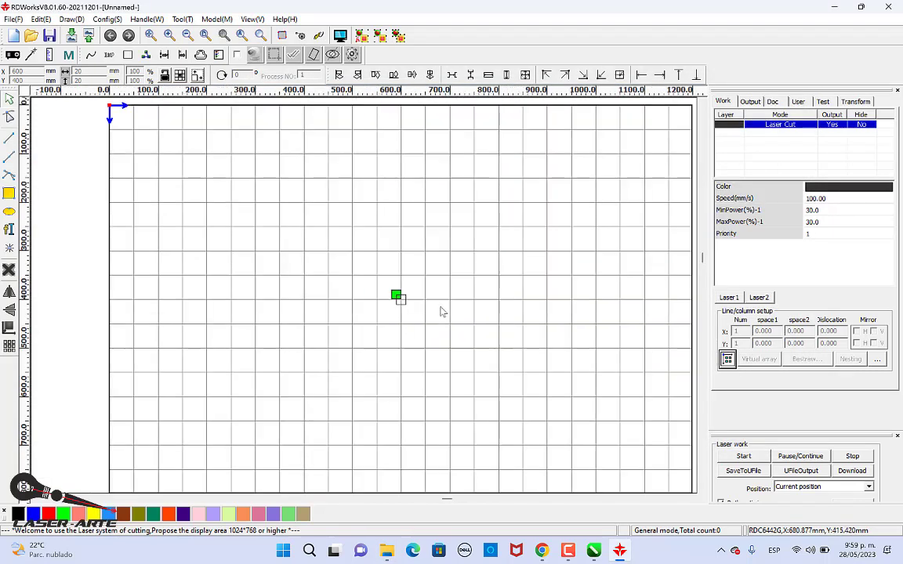
scroll(465, 298, "up", 2)
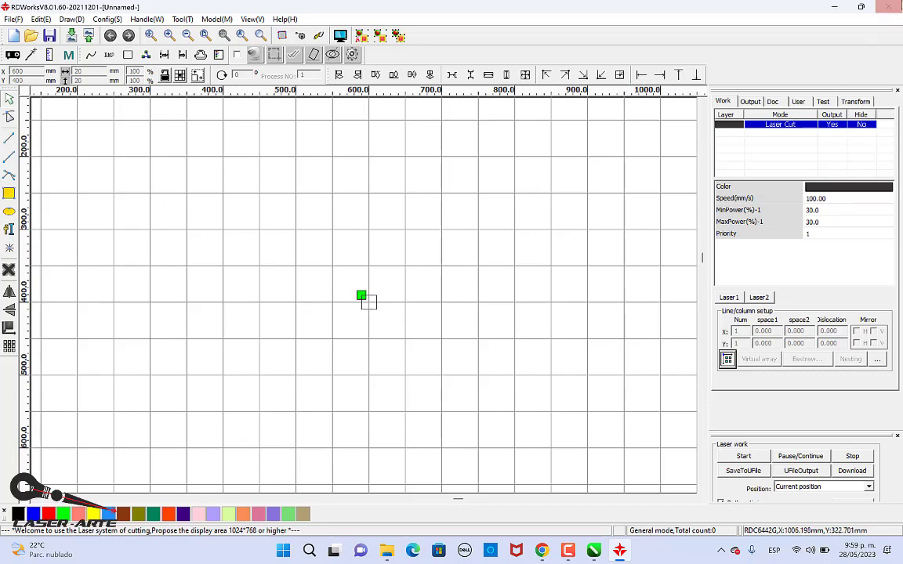
left_click(888, 6)
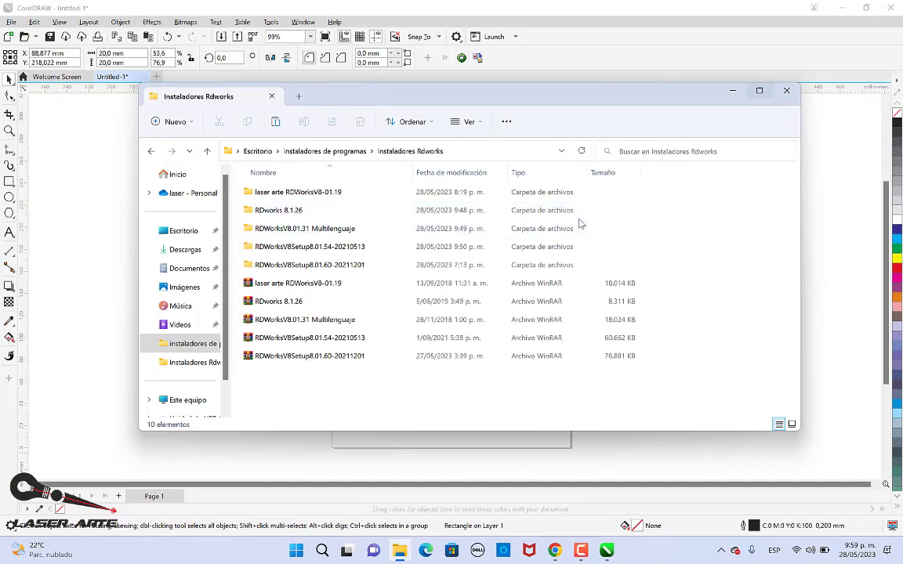
Run the RDWorksV8Setup8.01.60-20211201 application from its folder and proceed to the RuiDa installation window
double_click(348, 265)
double_click(310, 192)
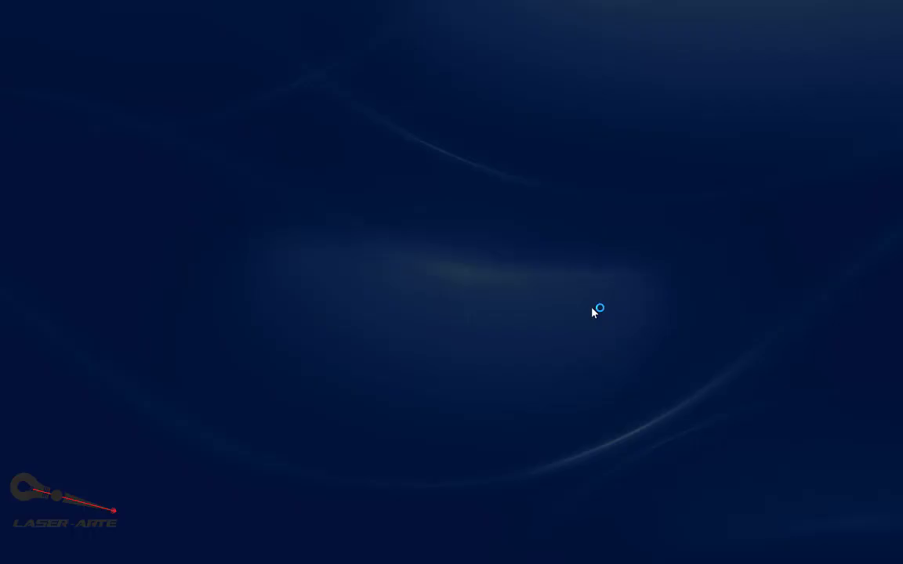
left_click(554, 339)
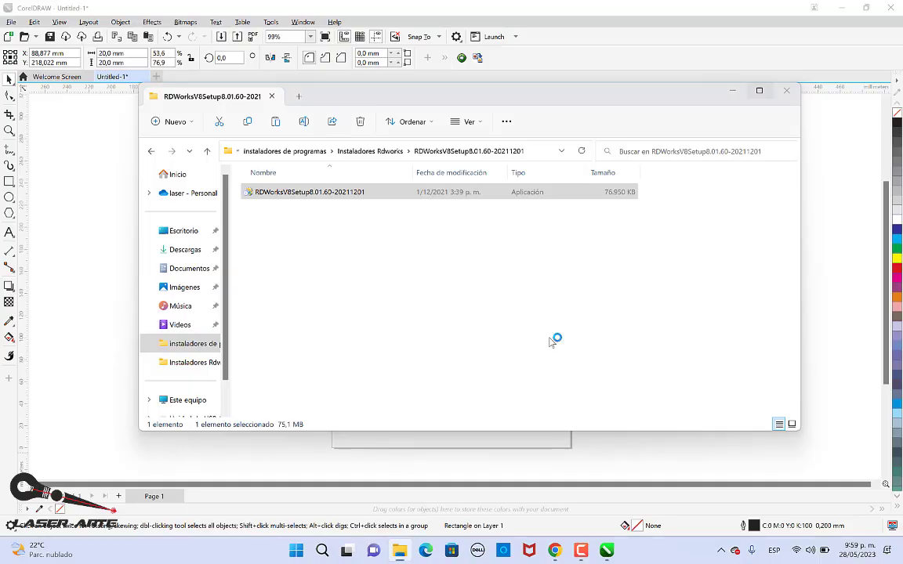
left_click(523, 382)
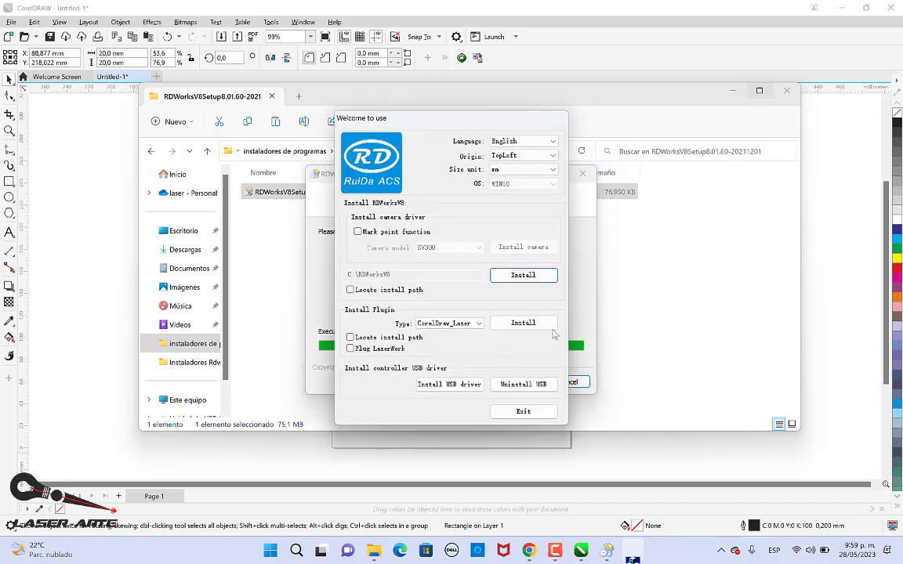
Try to install the CorelDraw_Laser plugin while CorelDRAW is still open
left_click(521, 323)
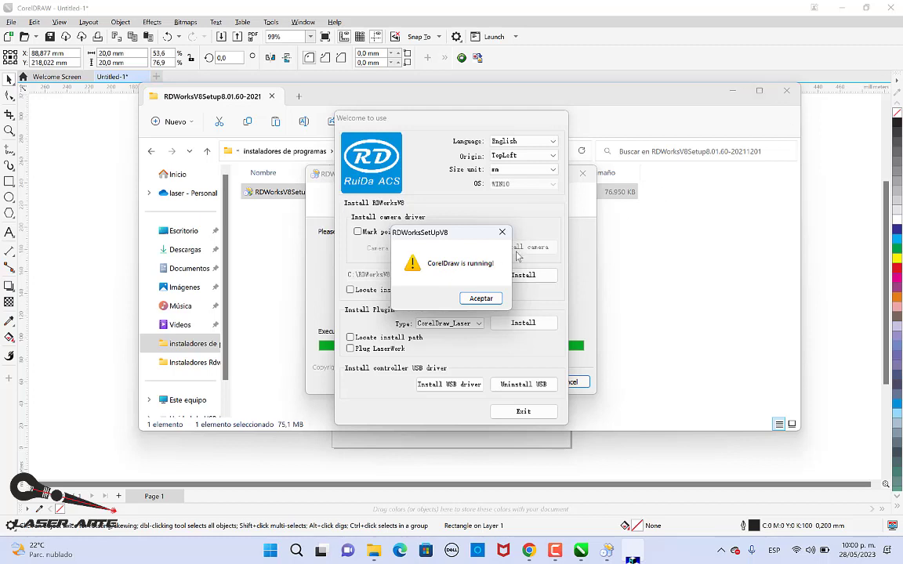
left_click(478, 300)
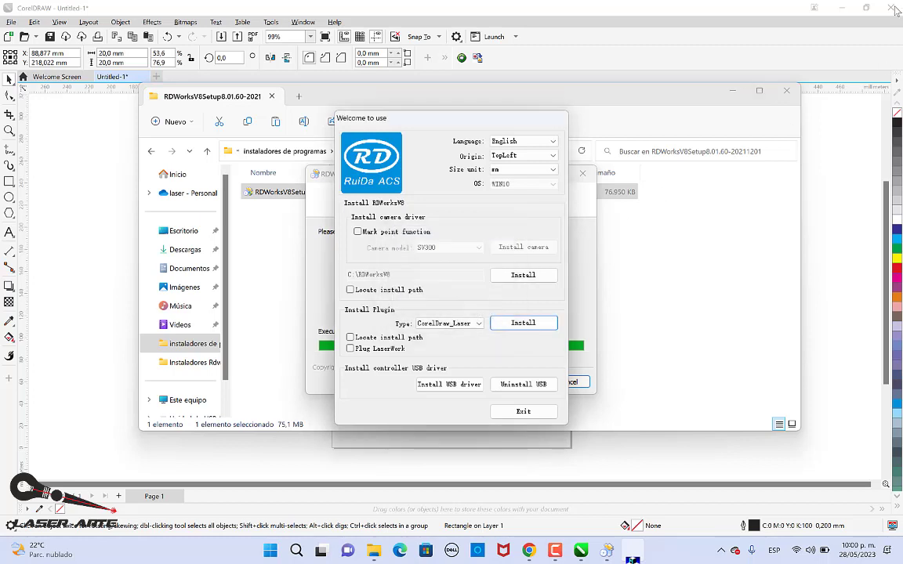
left_click(523, 412)
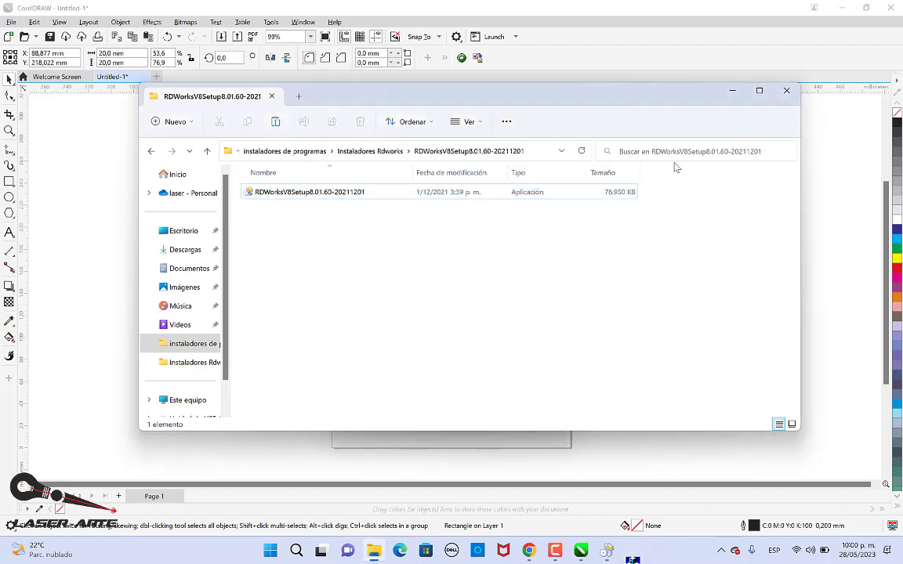
Close CorelDRAW without saving the changes to Untitled-1
left_click(768, 35)
left_click(892, 8)
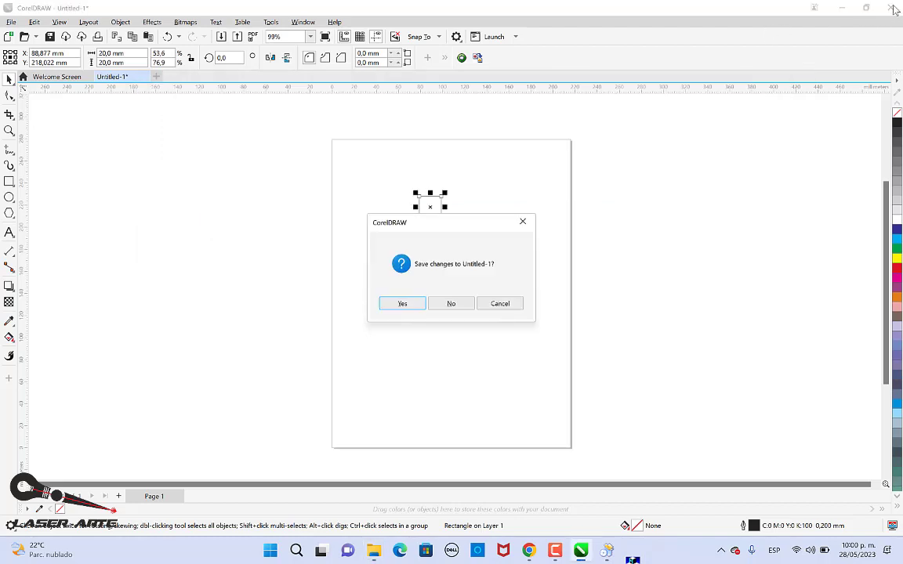
left_click(436, 304)
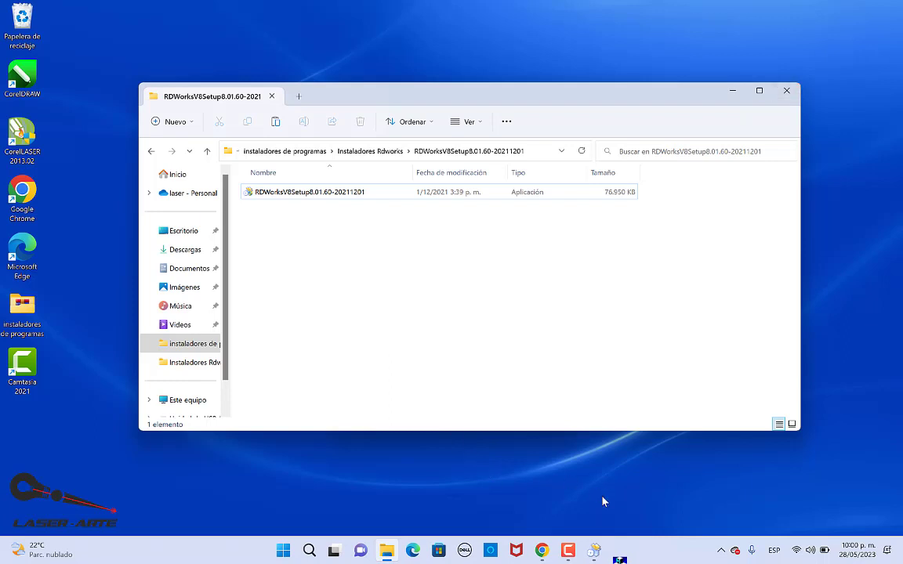
Return to the RuiDa setup window and start installing the CorelDraw_Laser plugin
left_click(620, 552)
left_click(522, 324)
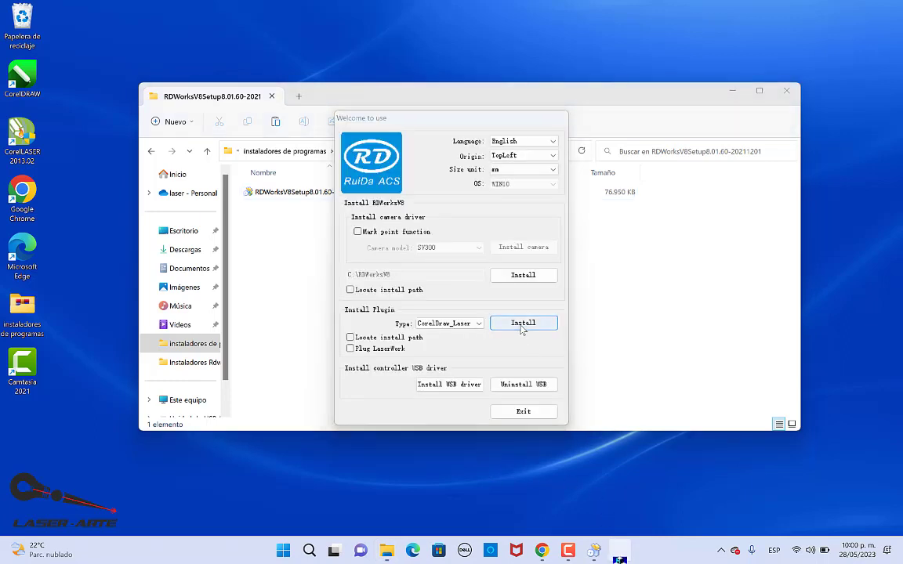